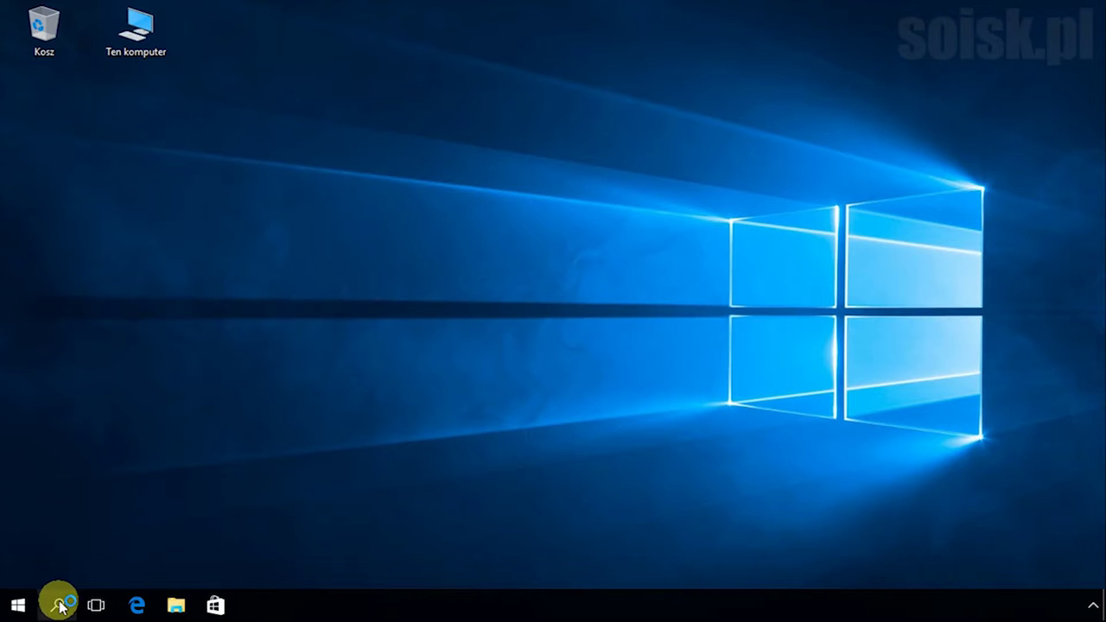
List the computer's user accounts with the net users command in a Command Prompt, and close it.
{"action": "type", "text": "cmd"}
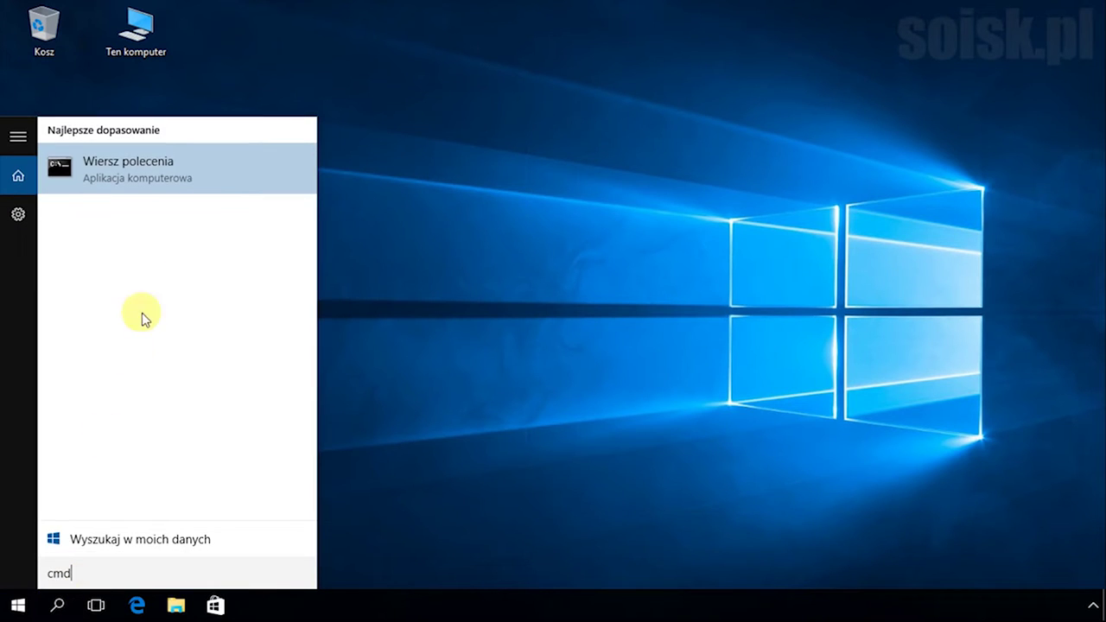
{"action": "left_click", "coordinate": [191, 173]}
{"action": "left_click_drag", "start_coordinate": [236, 128], "coordinate": [469, 162]}
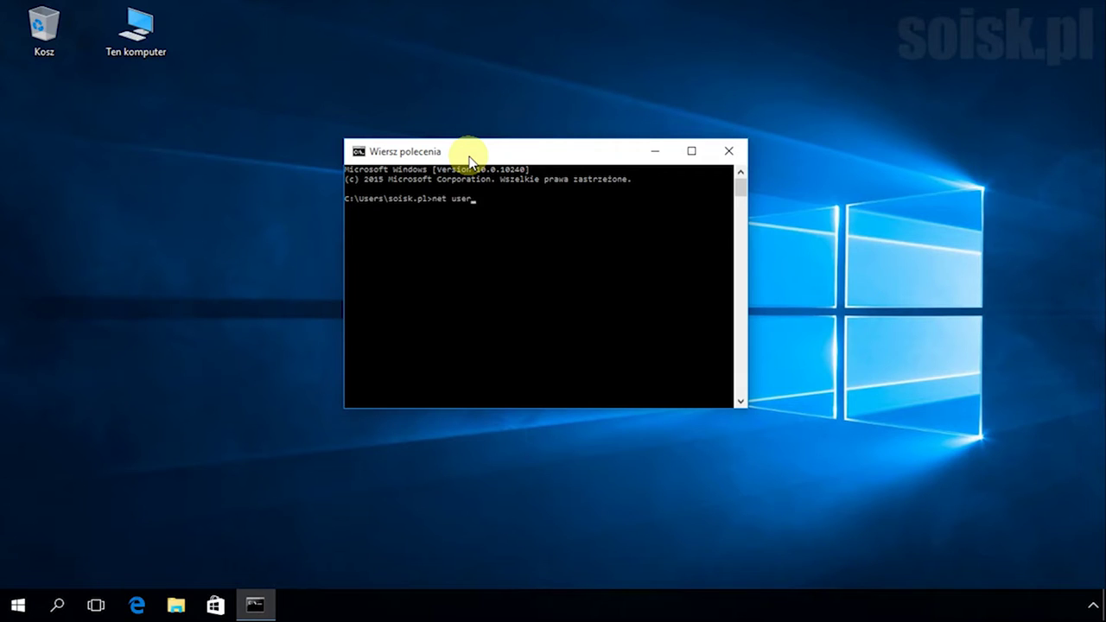
{"action": "key", "text": "Return"}
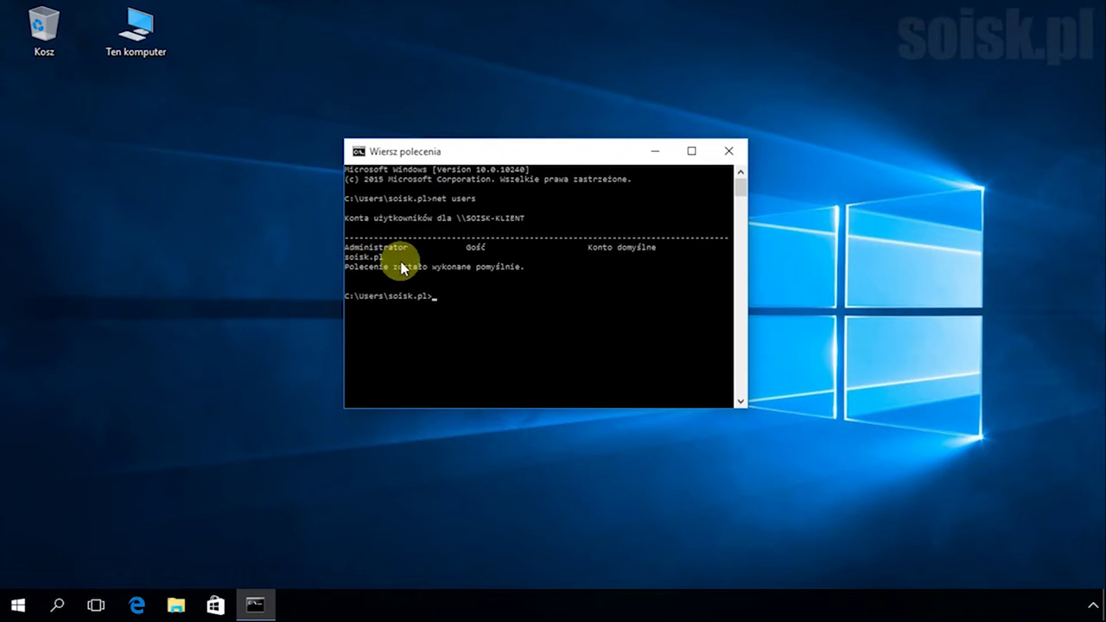
{"action": "left_click", "coordinate": [729, 151]}
Check the local user accounts under Local Users and Groups in Computer Management, and close the console.
{"action": "right_click", "coordinate": [132, 30]}
{"action": "left_click", "coordinate": [179, 75]}
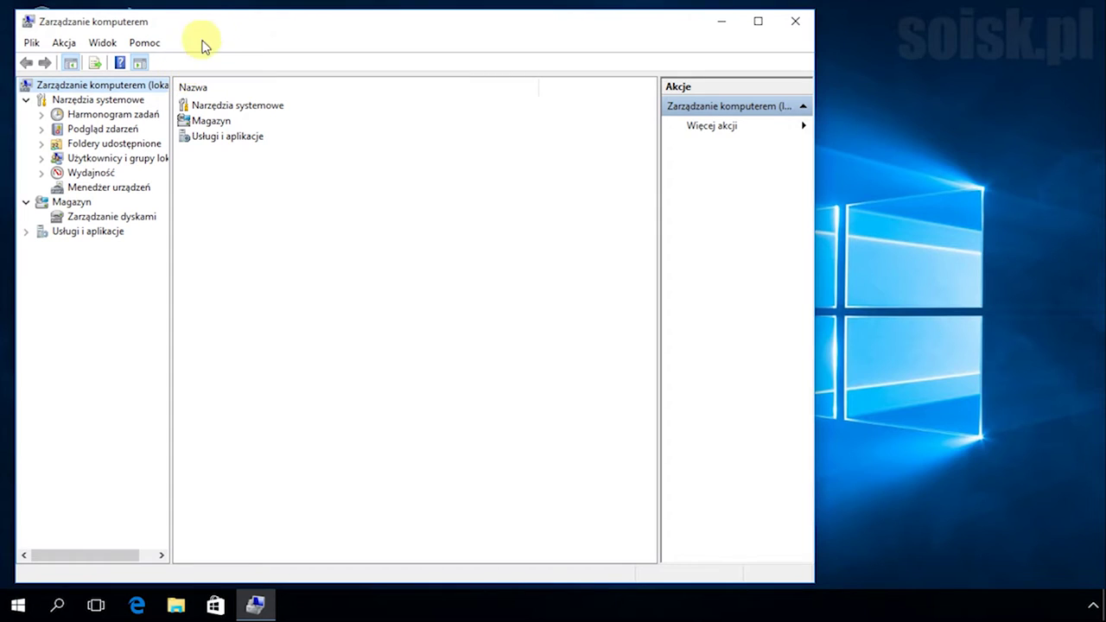
{"action": "double_click", "coordinate": [215, 26]}
{"action": "left_click", "coordinate": [102, 143]}
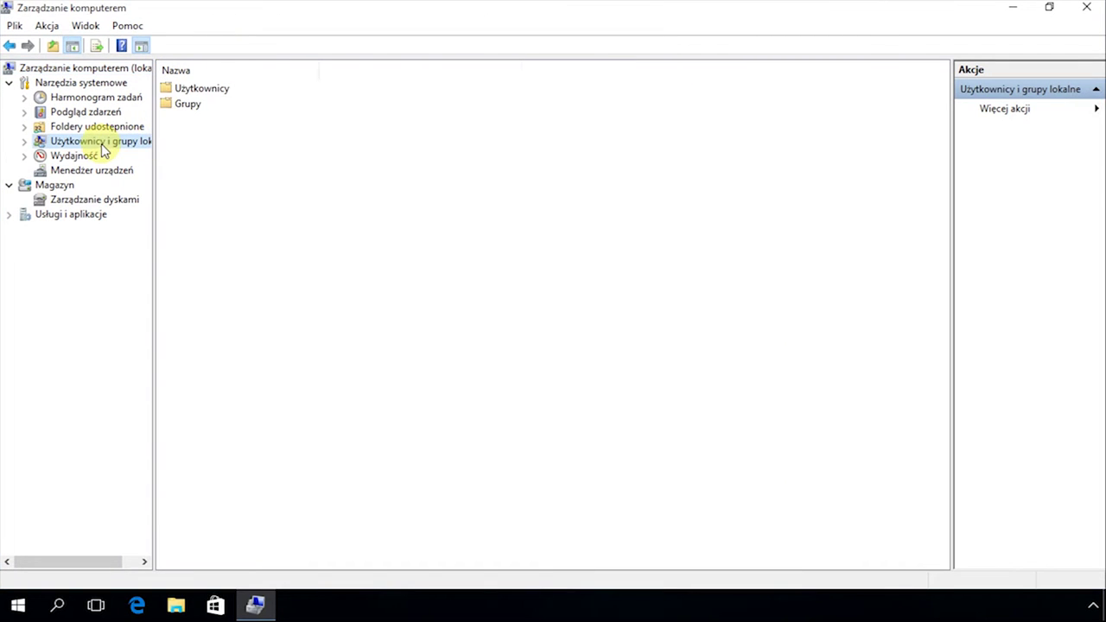
{"action": "double_click", "coordinate": [181, 90]}
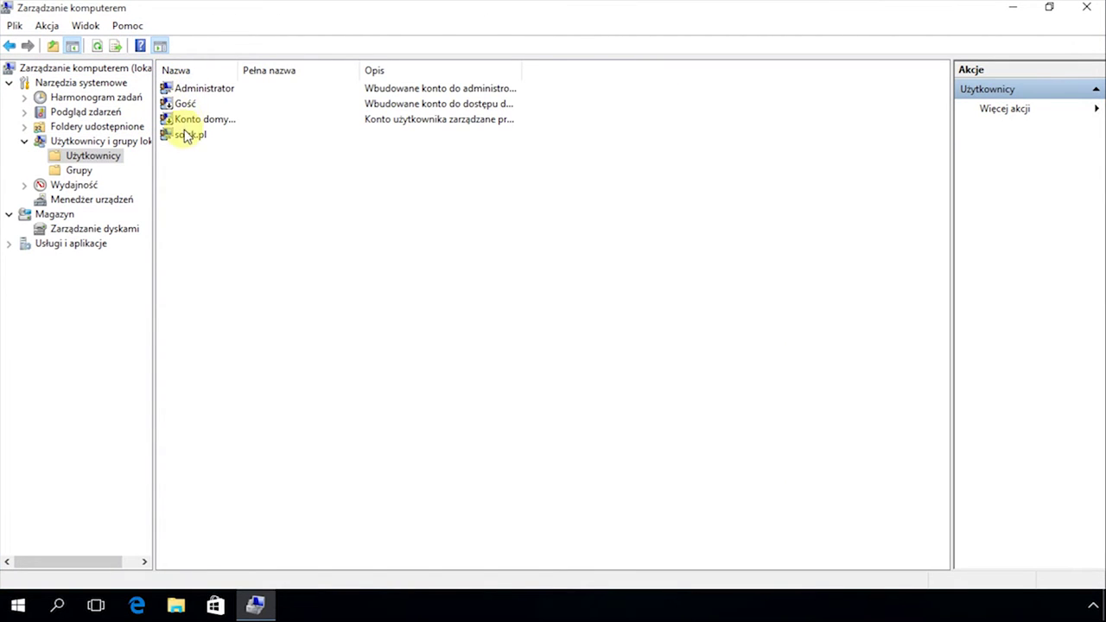
{"action": "left_click", "coordinate": [184, 135]}
{"action": "left_click", "coordinate": [1086, 8]}
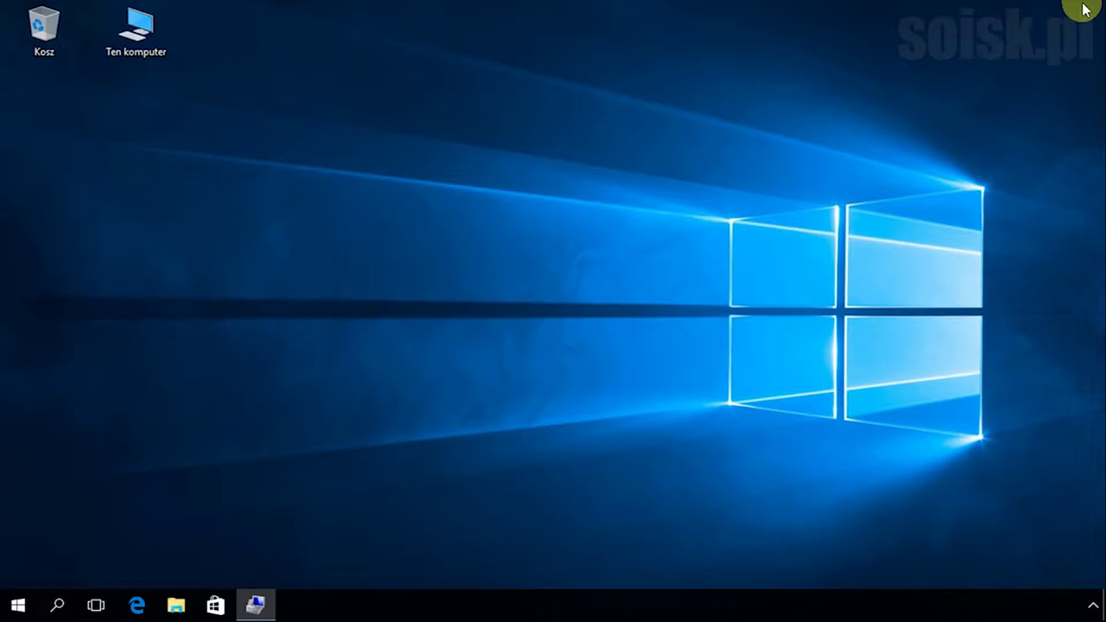
Launch regedit with permission to make changes and widen the key tree.
{"action": "left_click", "coordinate": [57, 605]}
{"action": "type", "text": "regedit"}
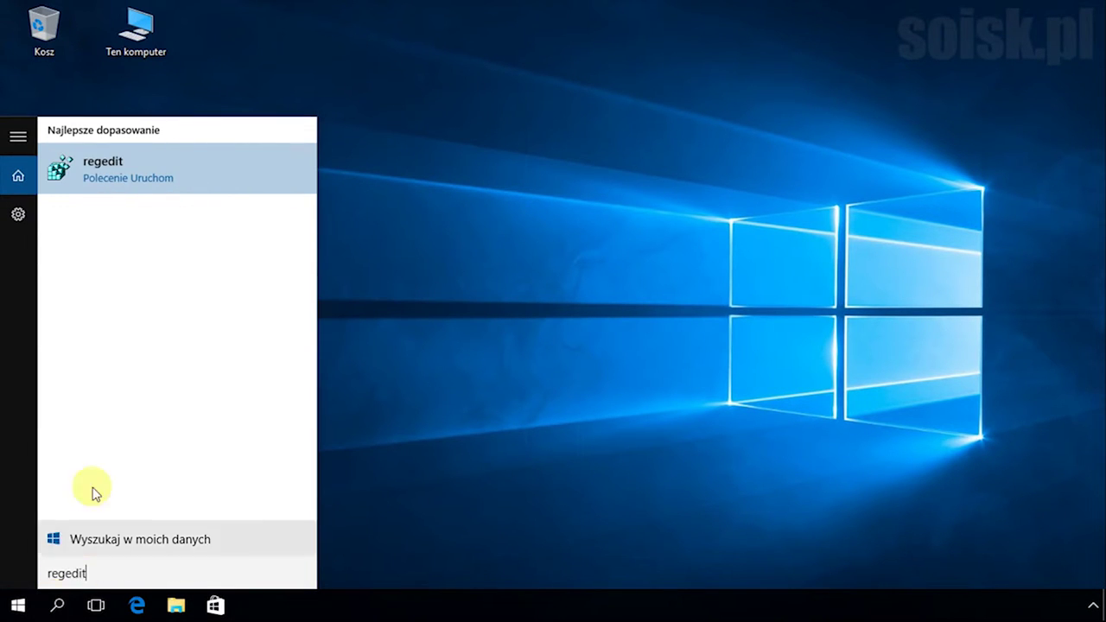
{"action": "left_click", "coordinate": [160, 167]}
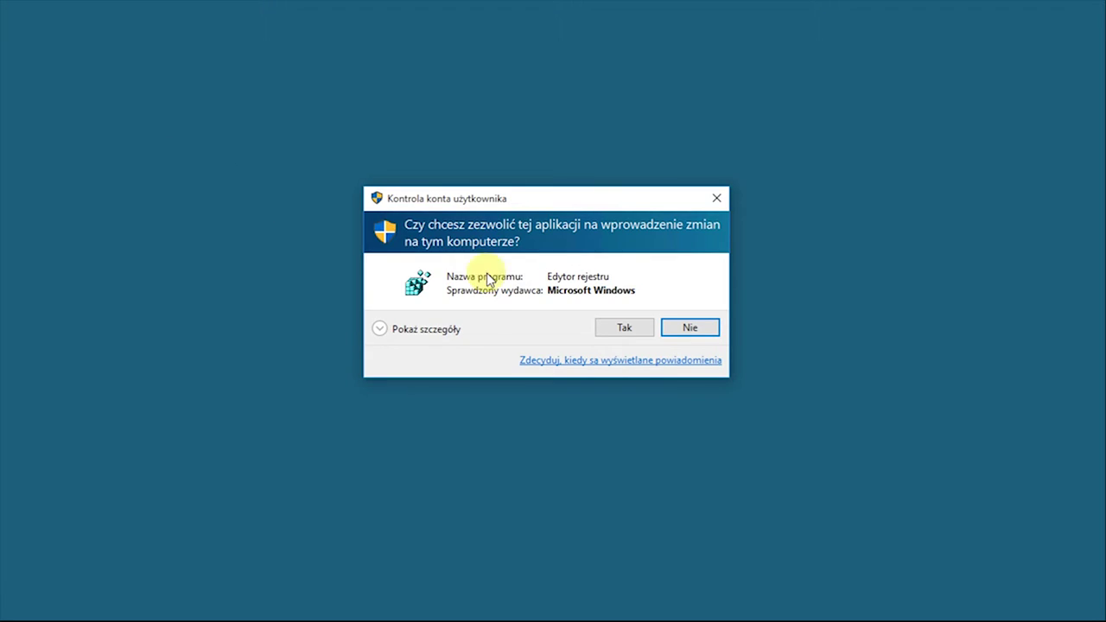
{"action": "left_click", "coordinate": [626, 327]}
{"action": "left_click_drag", "start_coordinate": [247, 250], "coordinate": [354, 256]}
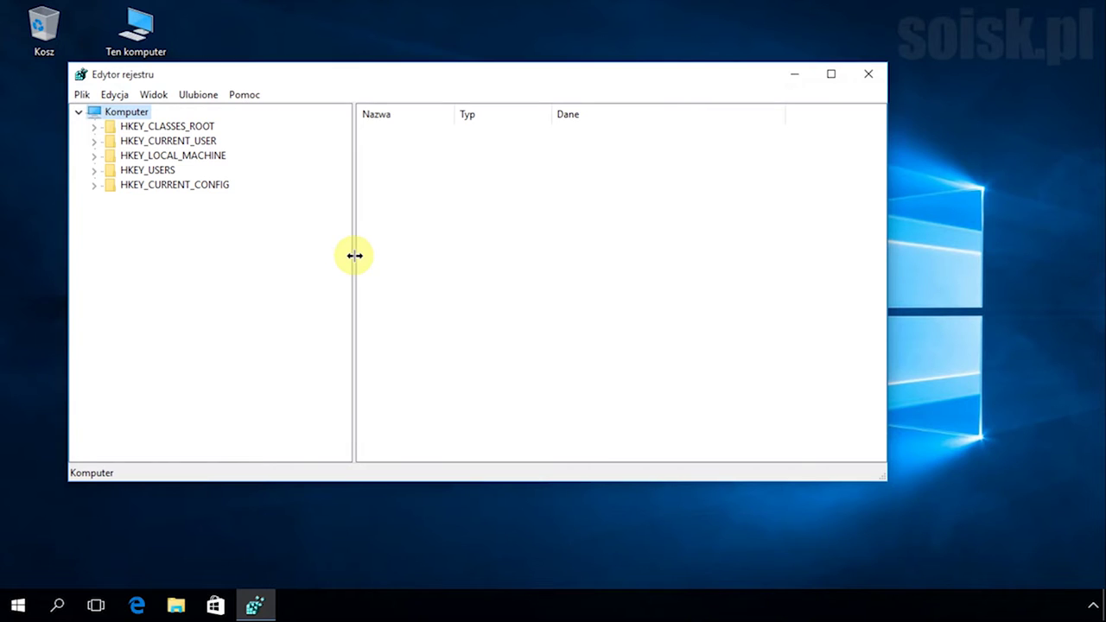
Expand the registry tree to HKEY_LOCAL_MACHINE\SOFTWARE\Microsoft\Windows NT\CurrentVersion\Winlogon.
{"action": "left_click", "coordinate": [94, 155]}
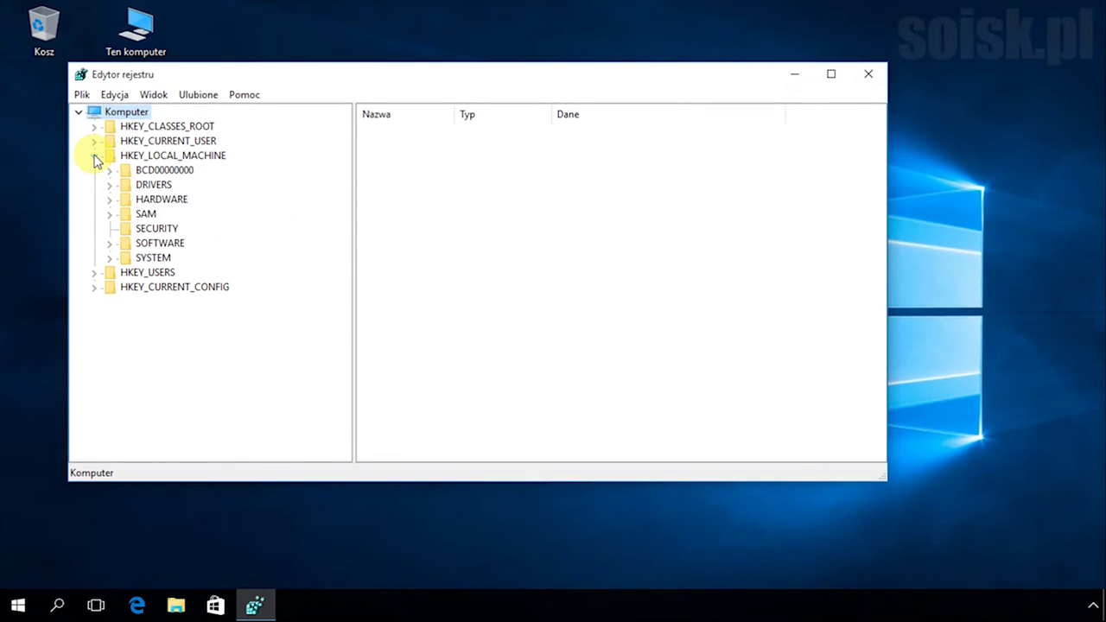
{"action": "left_click", "coordinate": [110, 244]}
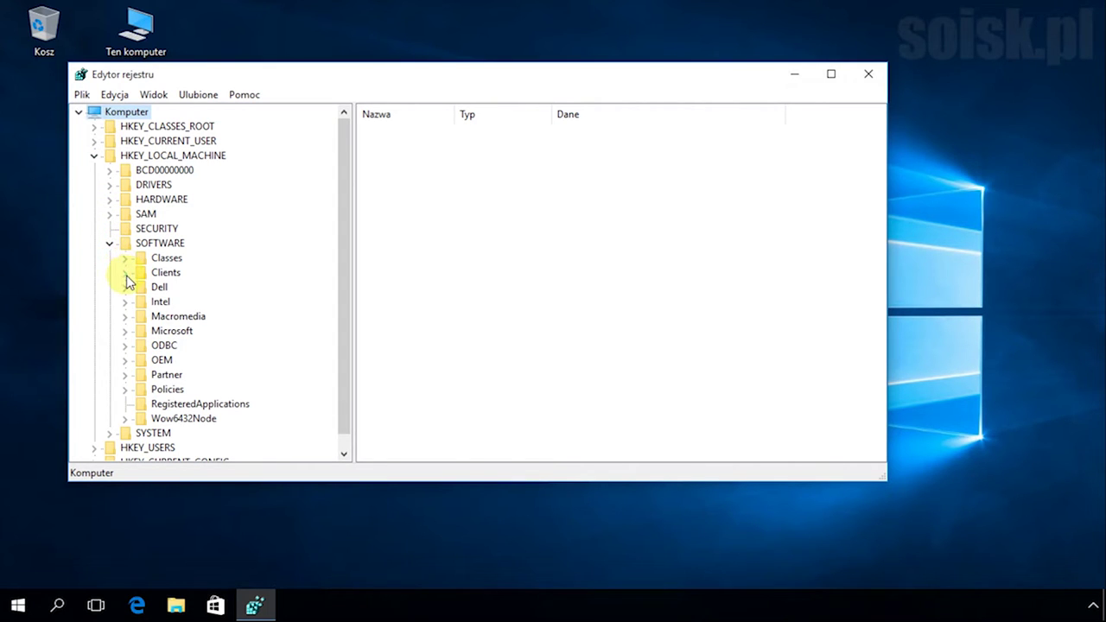
{"action": "left_click", "coordinate": [126, 331]}
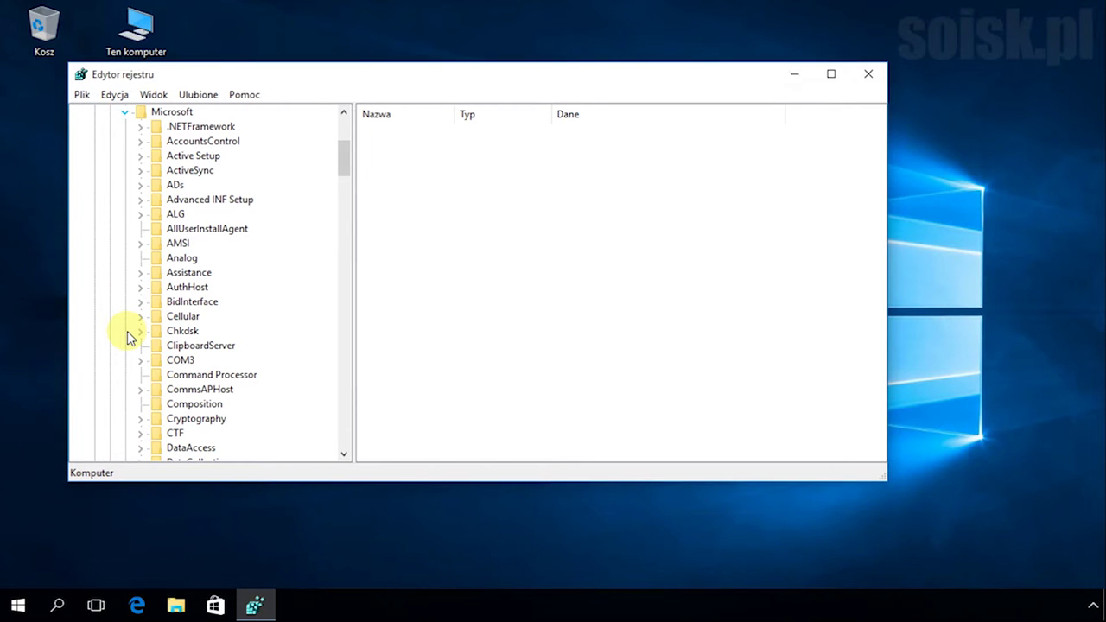
{"action": "left_click_drag", "start_coordinate": [346, 166], "coordinate": [338, 407]}
{"action": "left_click", "coordinate": [141, 404]}
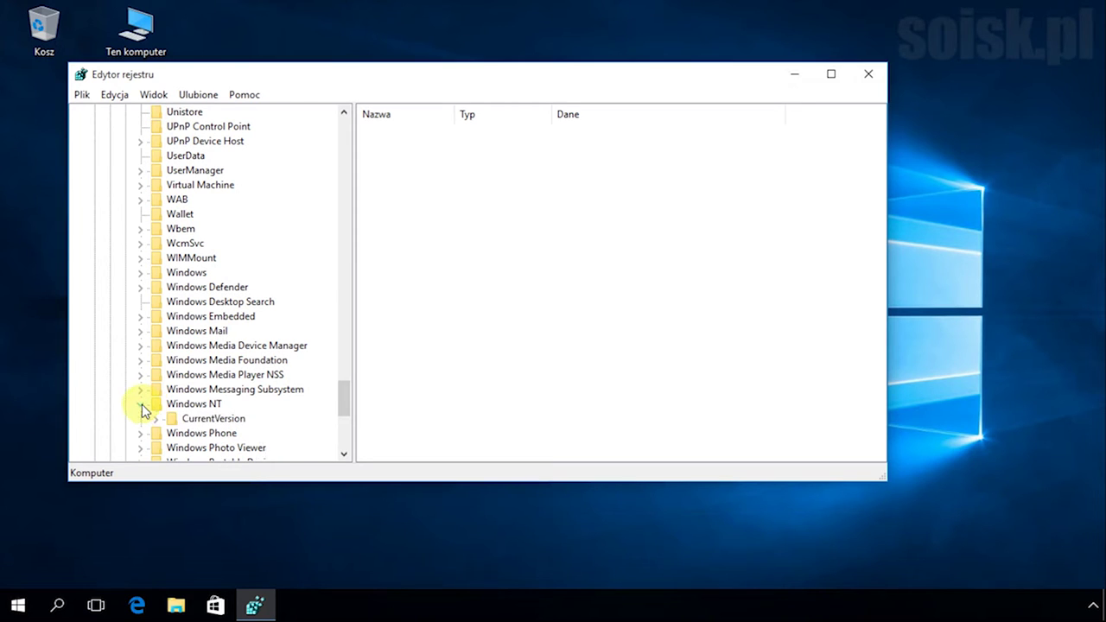
{"action": "left_click", "coordinate": [157, 419]}
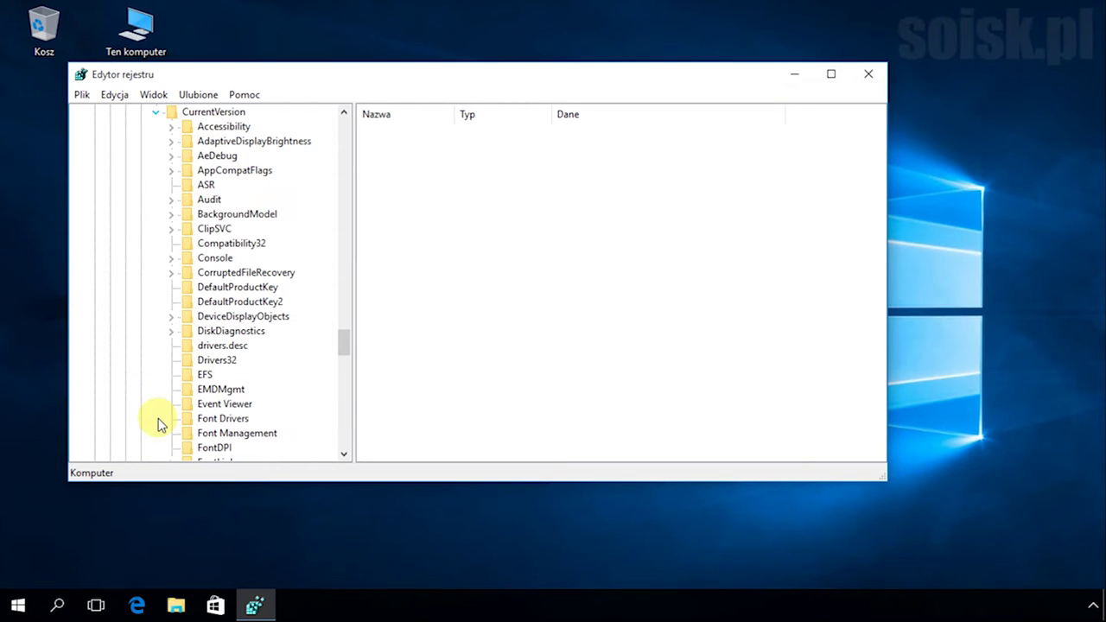
{"action": "left_click_drag", "start_coordinate": [344, 346], "coordinate": [350, 416]}
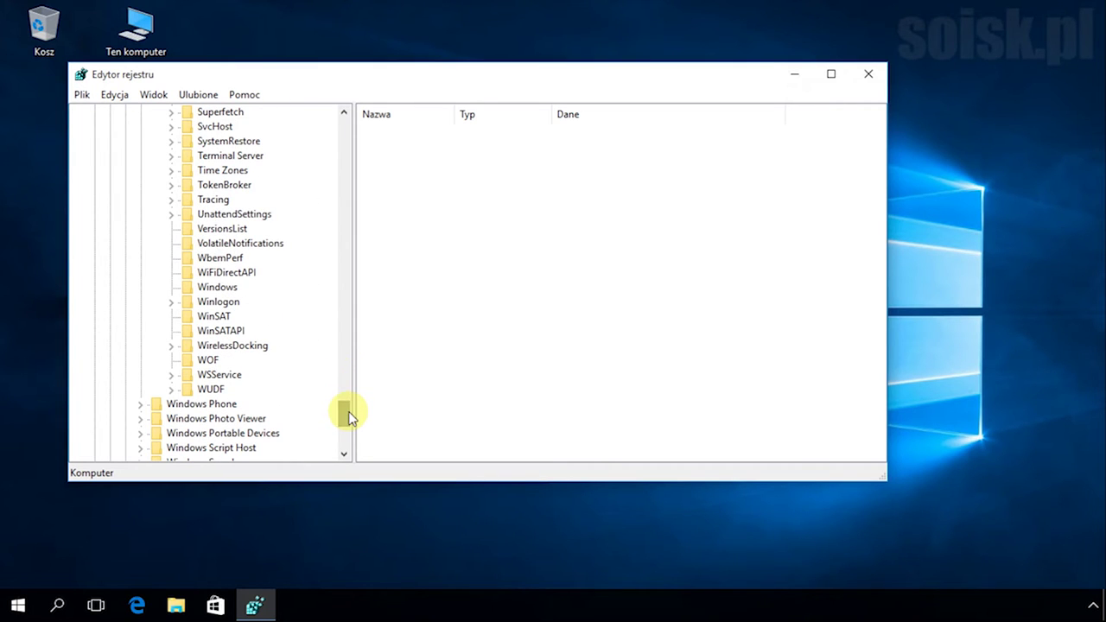
{"action": "left_click", "coordinate": [171, 302]}
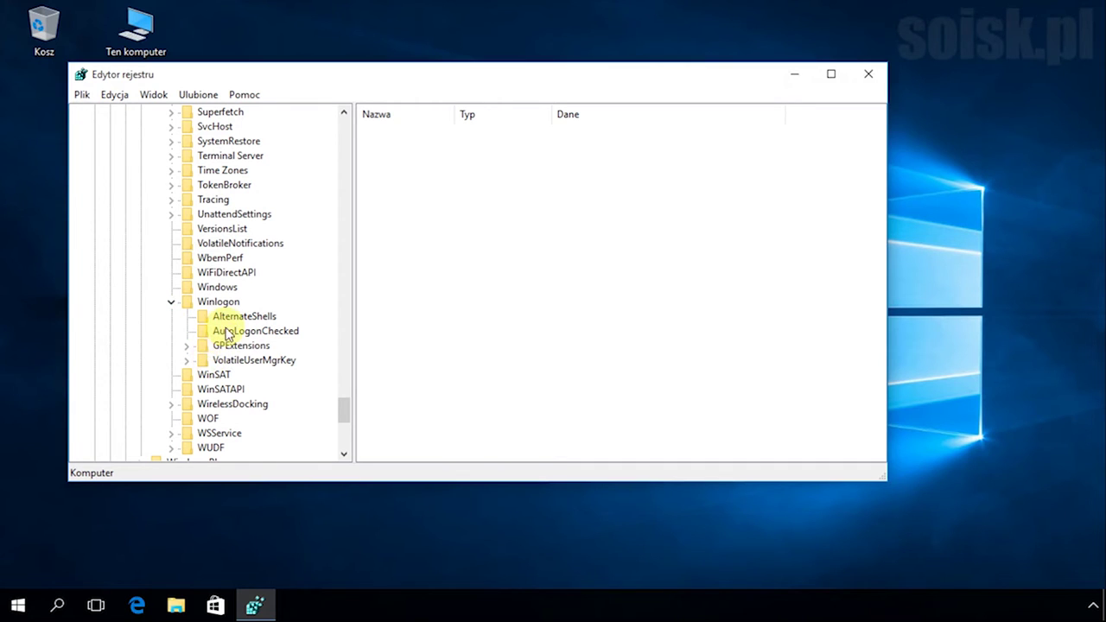
Create a new key named SpecialAccounts under Winlogon.
{"action": "right_click", "coordinate": [229, 304]}
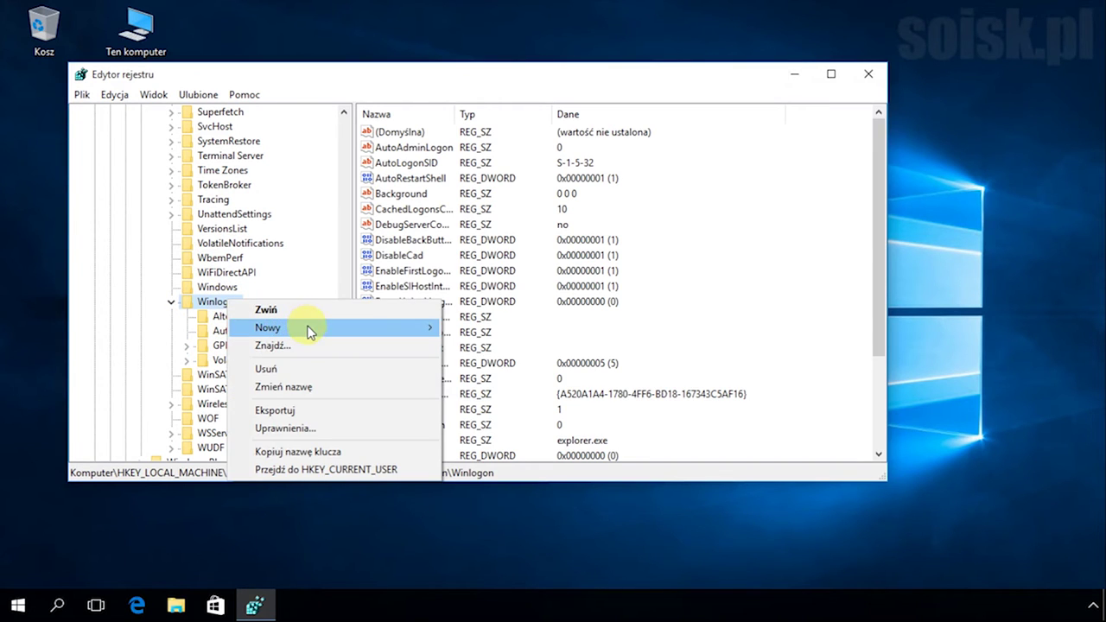
{"action": "mouse_move", "coordinate": [313, 328]}
{"action": "left_click", "coordinate": [476, 328]}
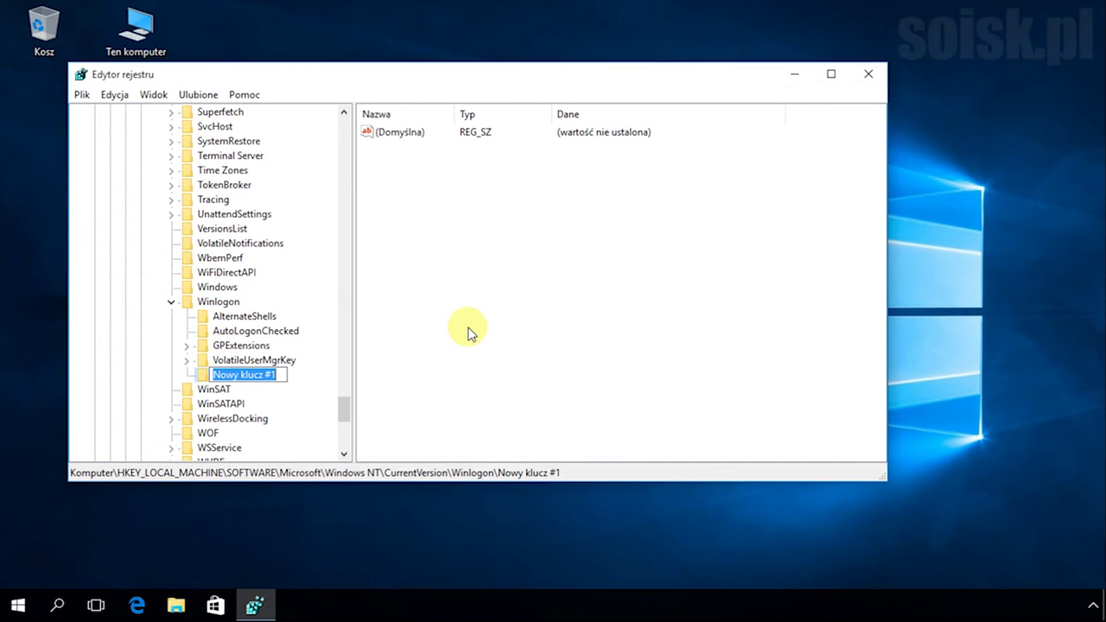
{"action": "type", "text": "SpecialAccounts"}
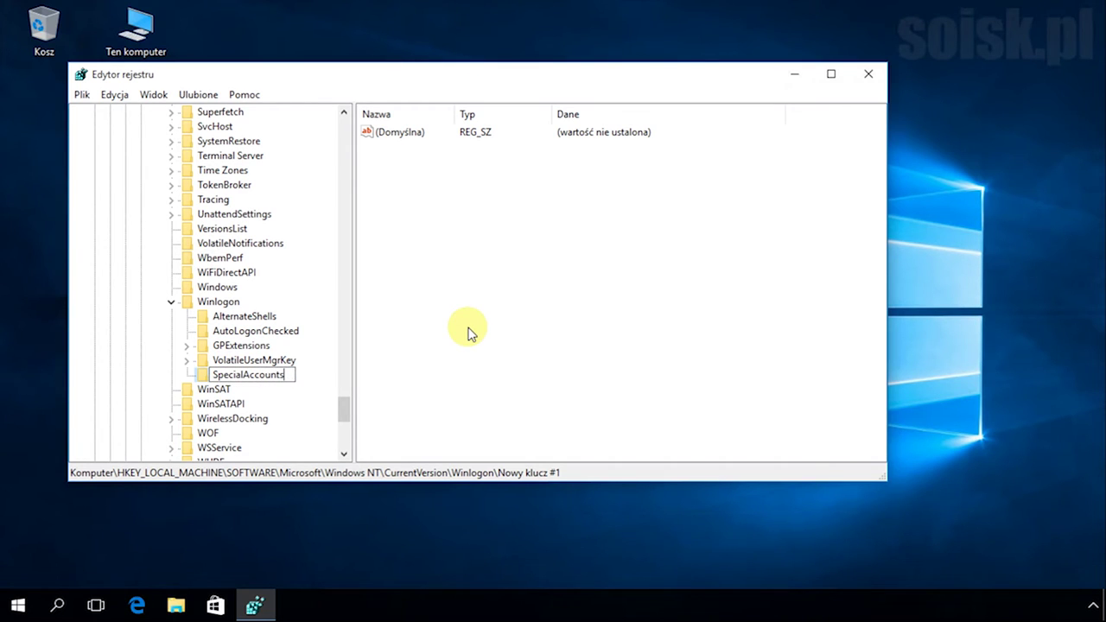
{"action": "key", "text": "Return"}
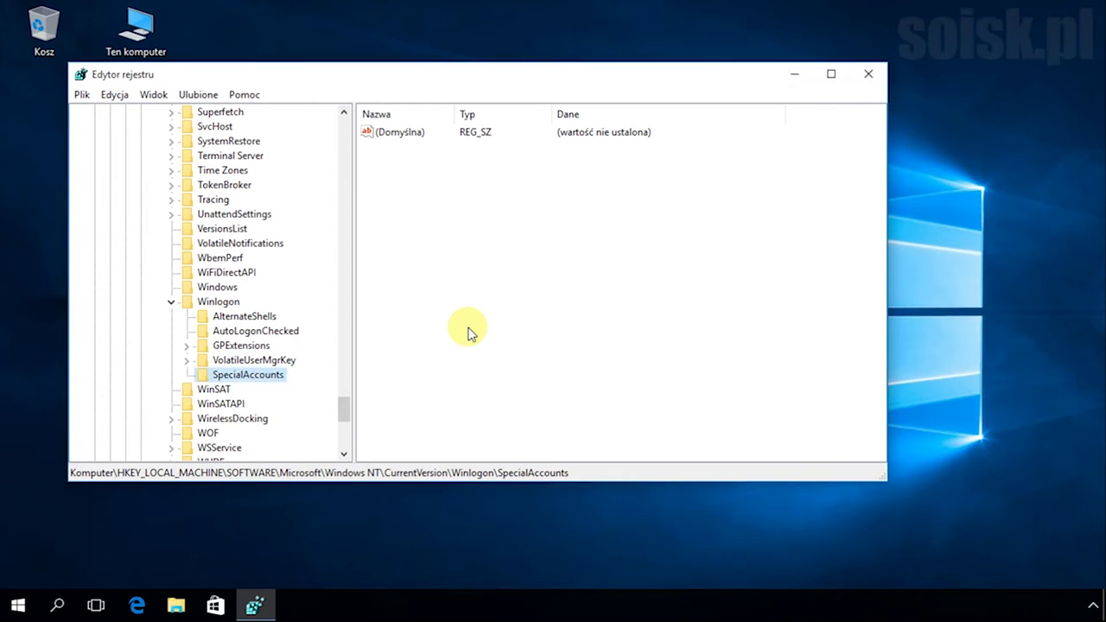
Create a new key named UserList under SpecialAccounts.
{"action": "right_click", "coordinate": [278, 384]}
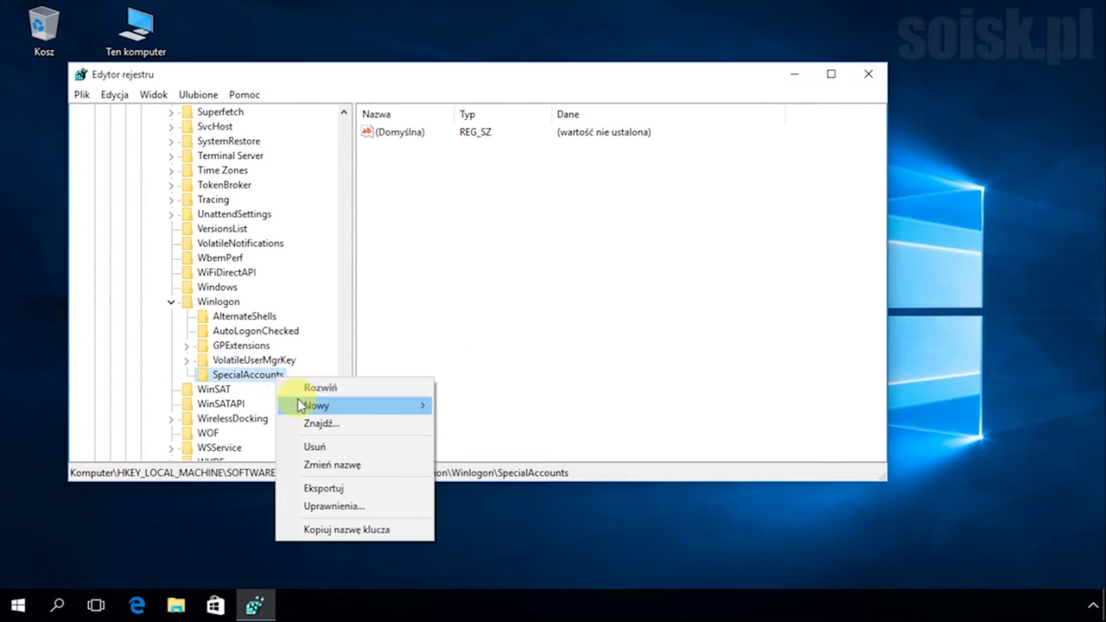
{"action": "mouse_move", "coordinate": [311, 406]}
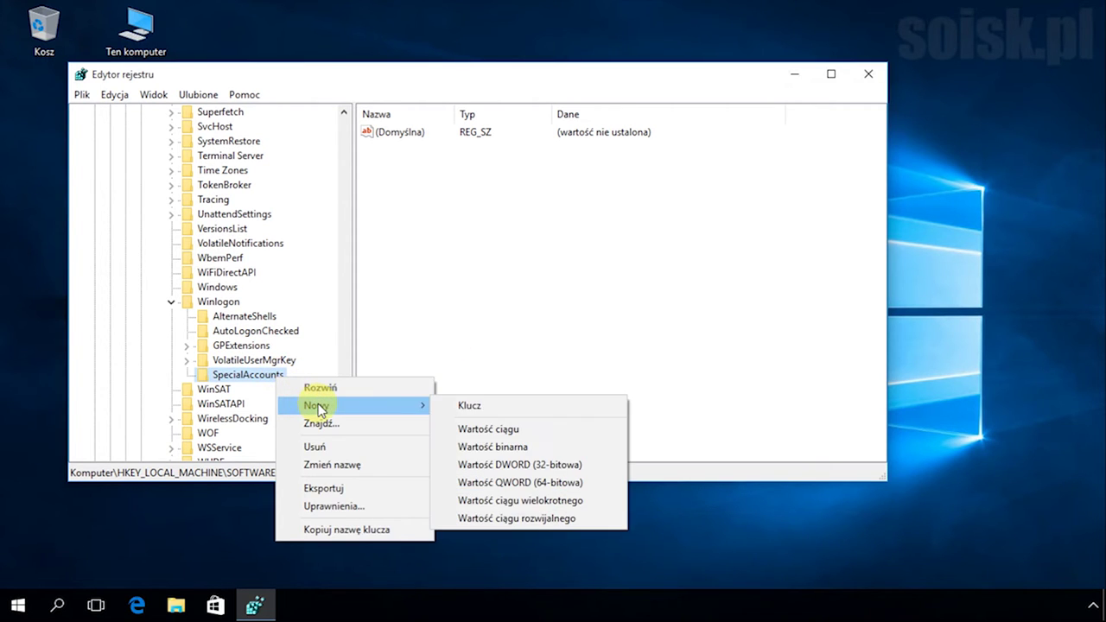
{"action": "left_click", "coordinate": [499, 400]}
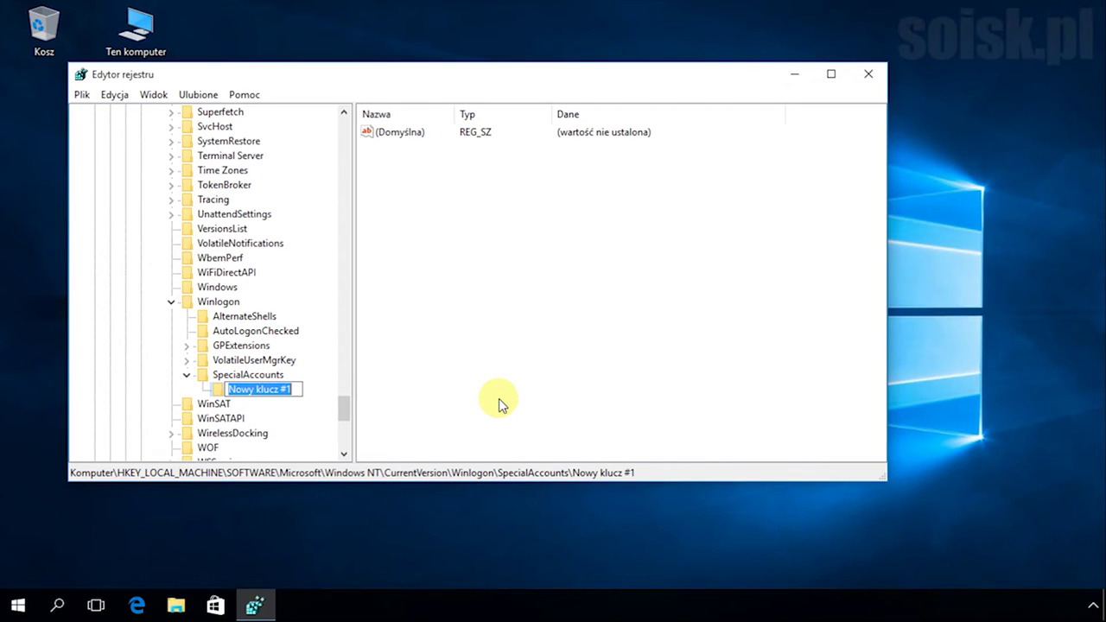
{"action": "type", "text": "UserList"}
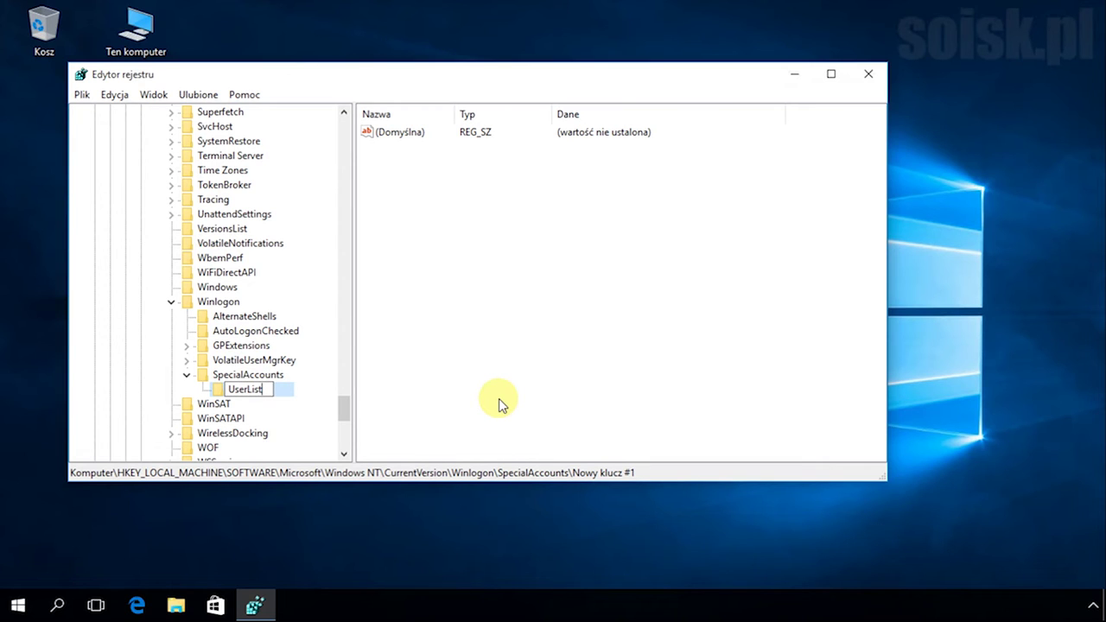
{"action": "key", "text": "Return"}
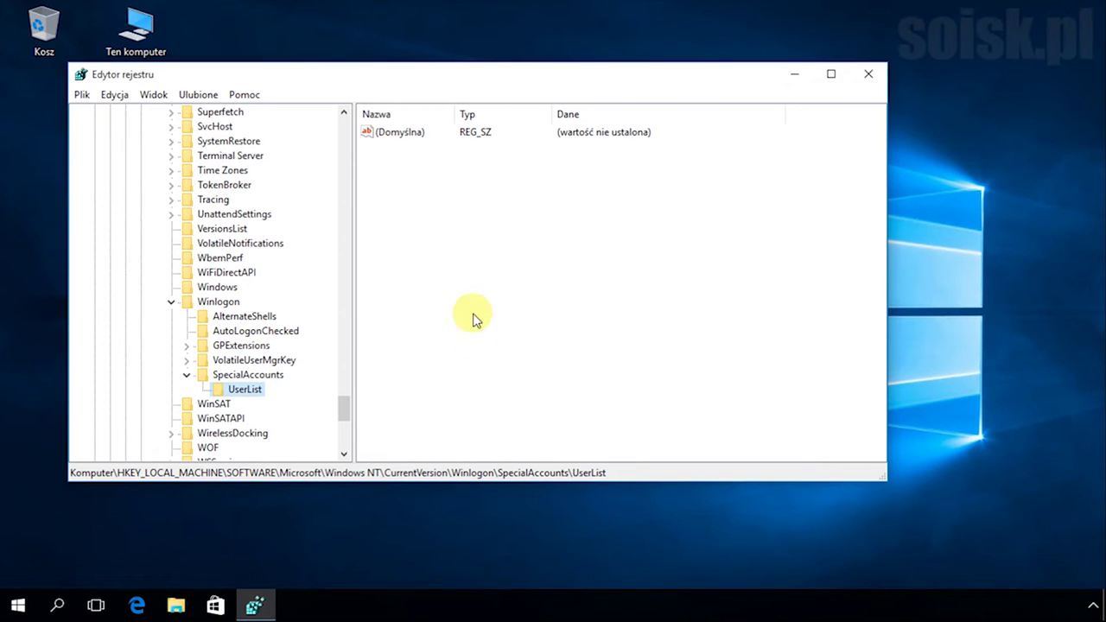
Add a 32-bit DWORD value named soisk.pl to the UserList key.
{"action": "right_click", "coordinate": [441, 249]}
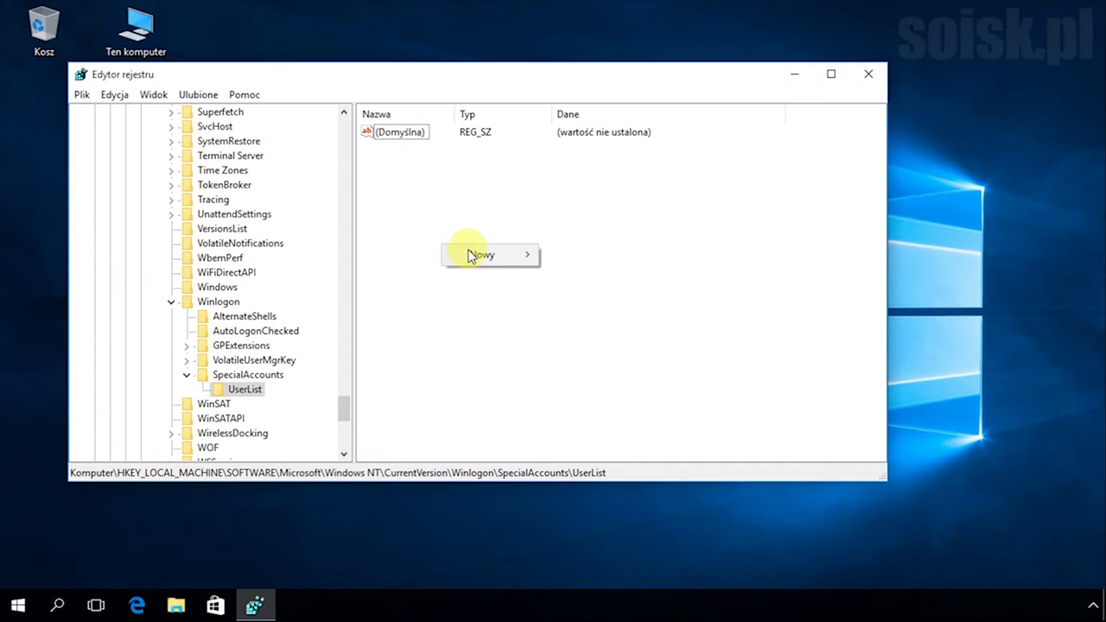
{"action": "mouse_move", "coordinate": [484, 251]}
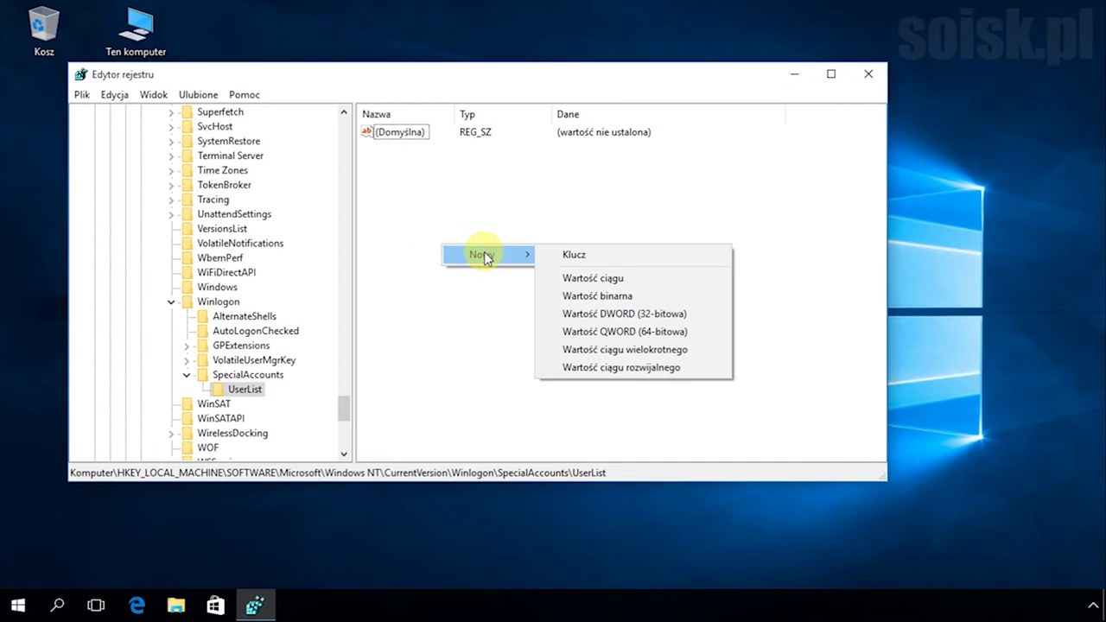
{"action": "left_click", "coordinate": [608, 313]}
{"action": "type", "text": "soisk.pl"}
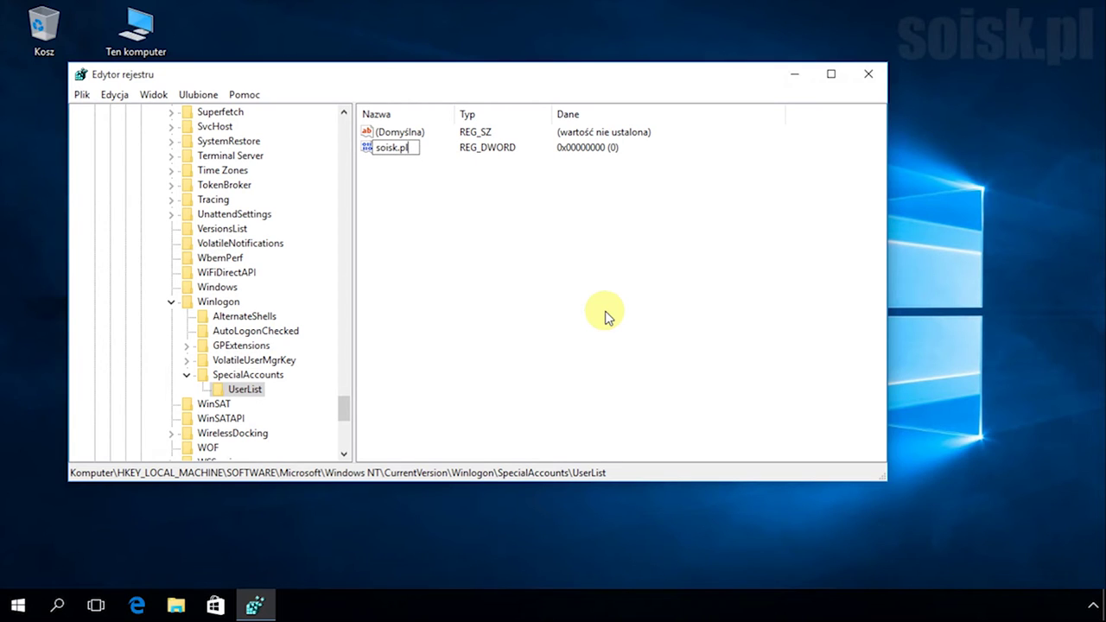
{"action": "key", "text": "Return"}
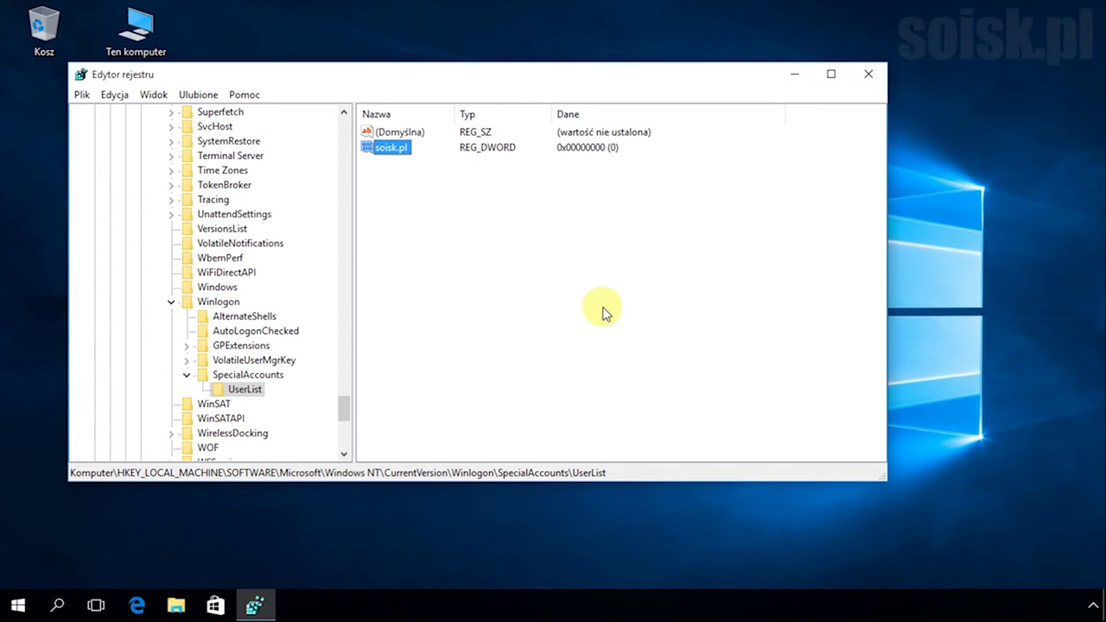
Confirm 0 as the data of the soisk.pl DWORD value and close the Registry Editor.
{"action": "double_click", "coordinate": [392, 148]}
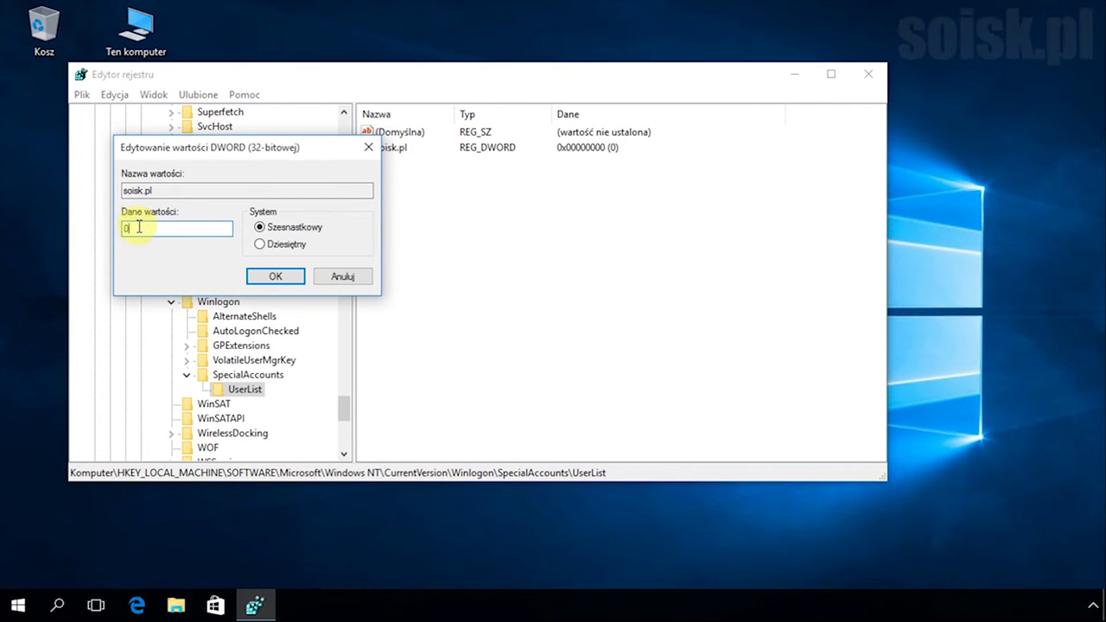
{"action": "left_click", "coordinate": [276, 275]}
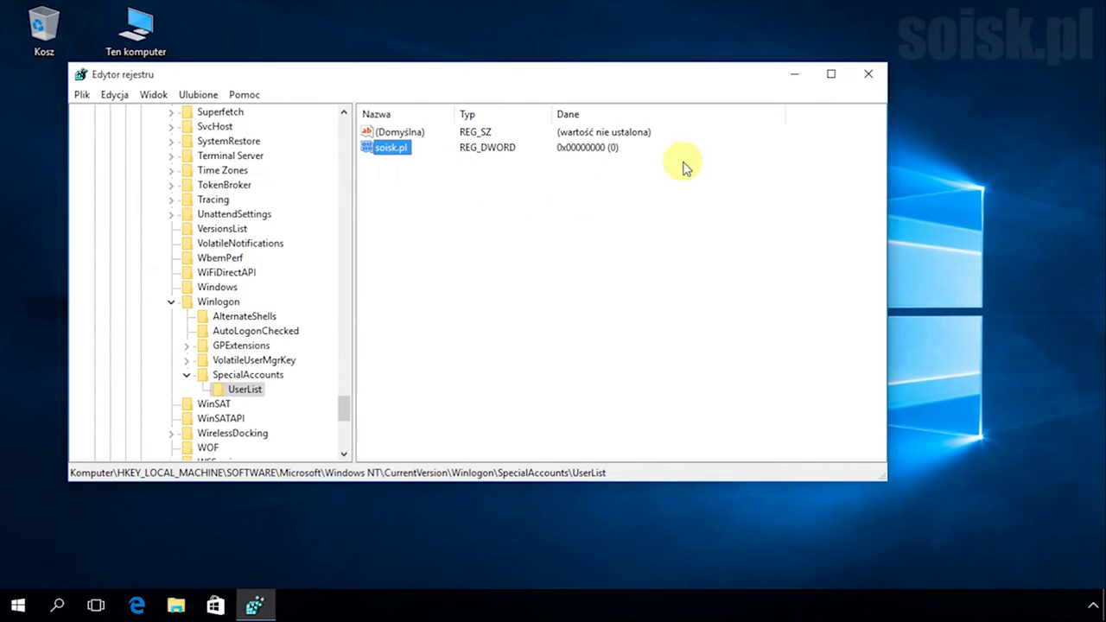
{"action": "left_click", "coordinate": [867, 74]}
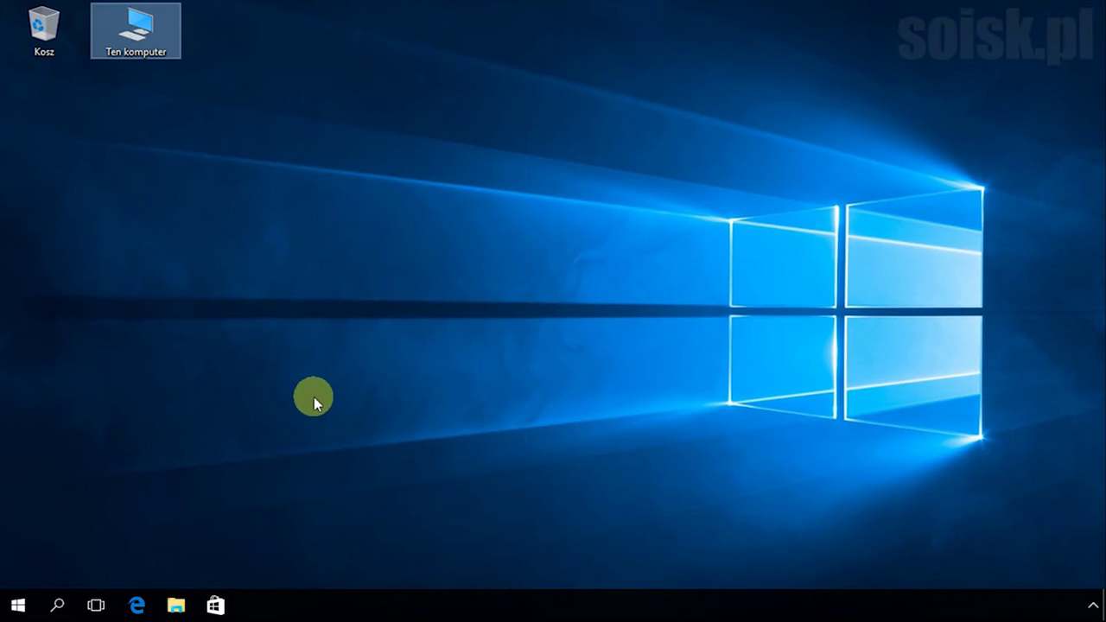
Restart the computer and sign in to the Administrator account with its password.
{"action": "left_click", "coordinate": [16, 603]}
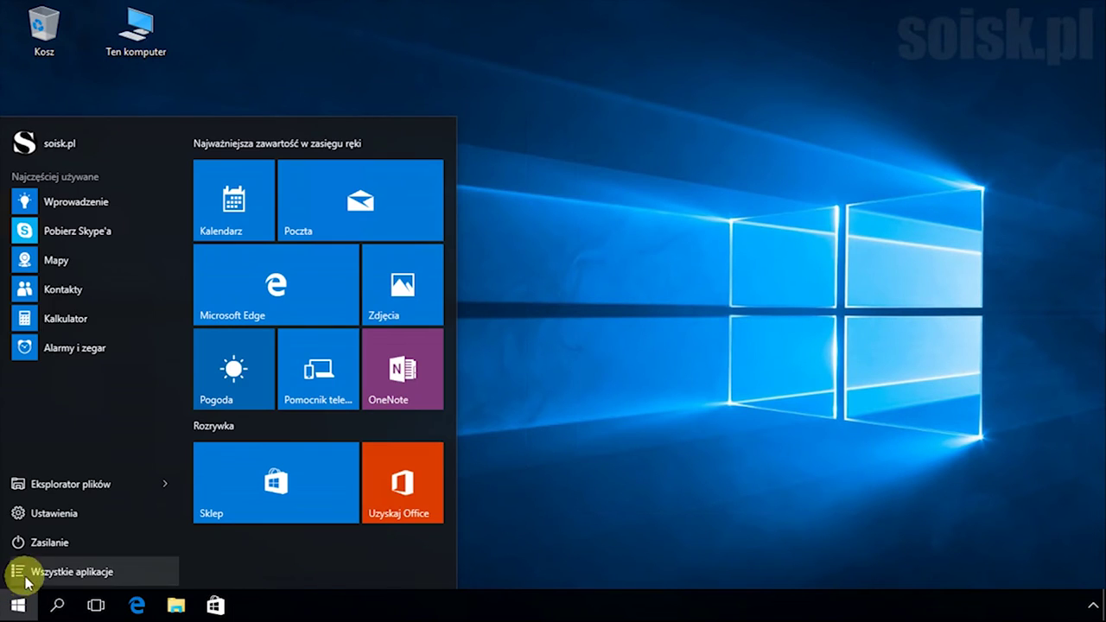
{"action": "left_click", "coordinate": [69, 544]}
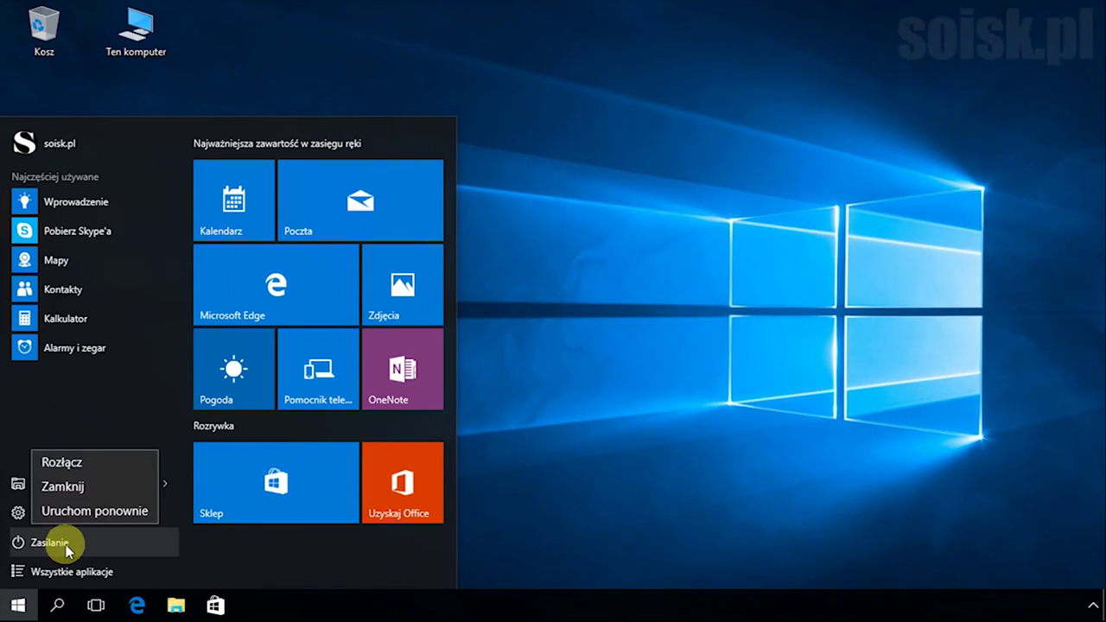
{"action": "left_click", "coordinate": [108, 514]}
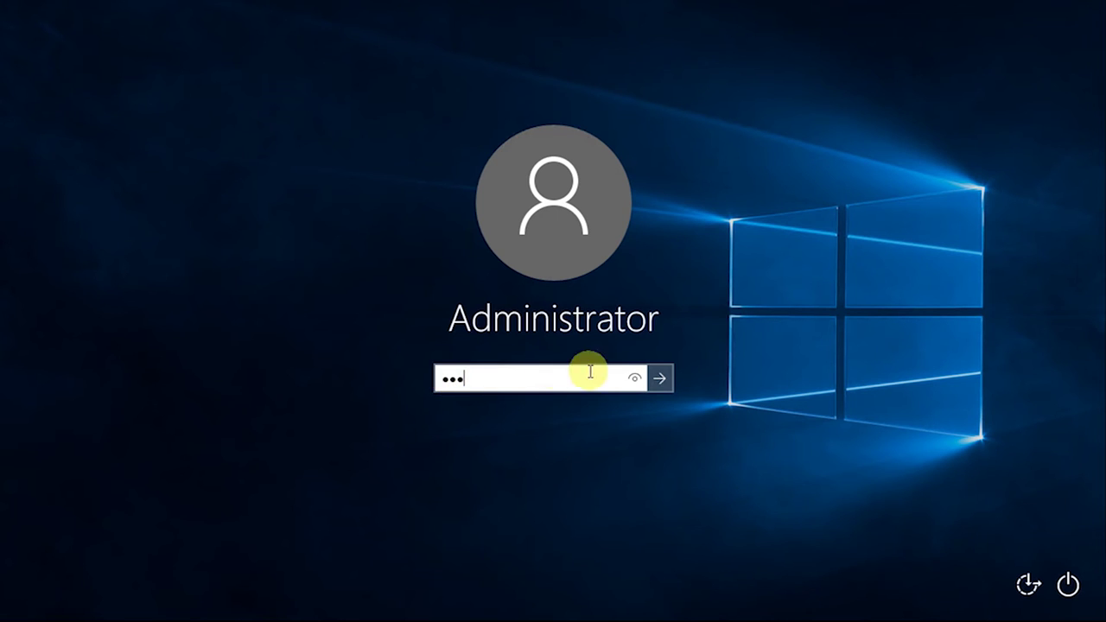
{"action": "left_click", "coordinate": [658, 378]}
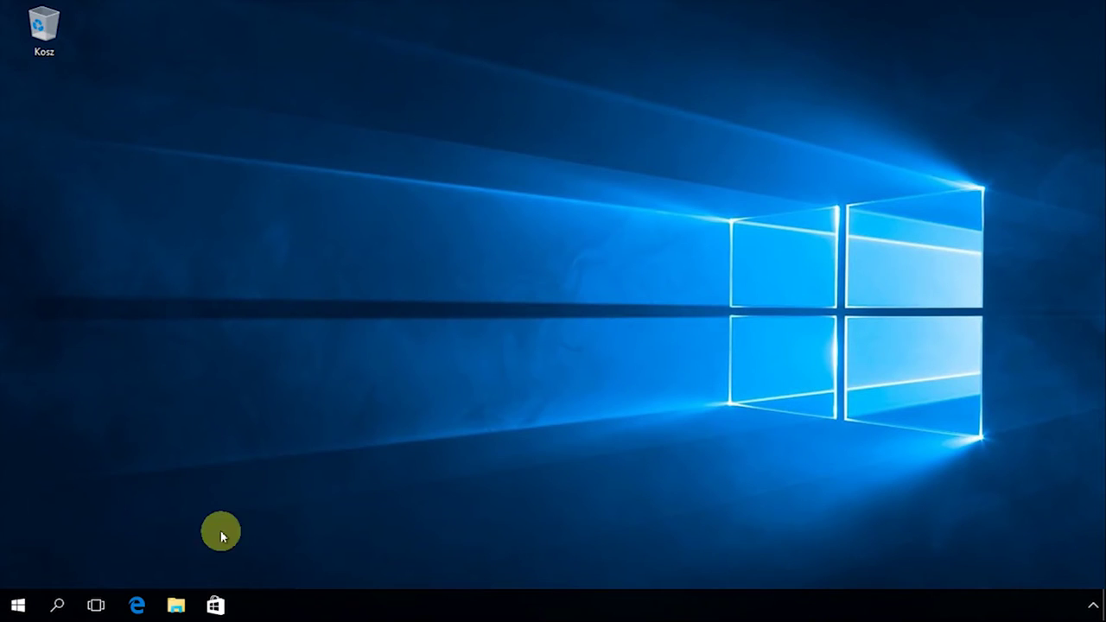
Search for regedit and launch the Registry Editor.
{"action": "left_click", "coordinate": [57, 604]}
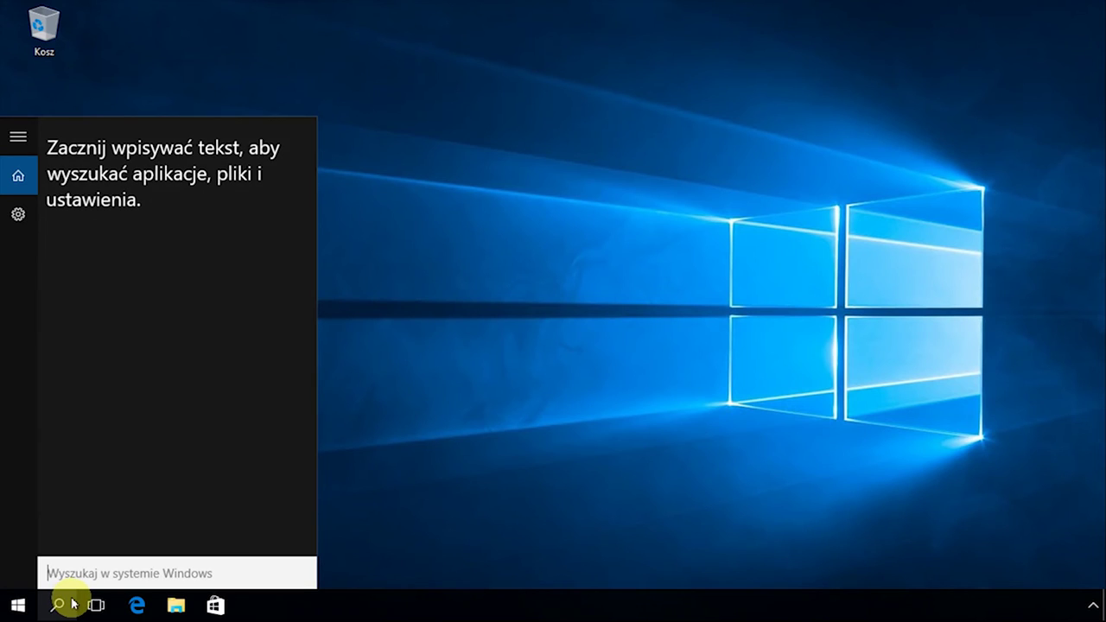
{"action": "type", "text": "regedit"}
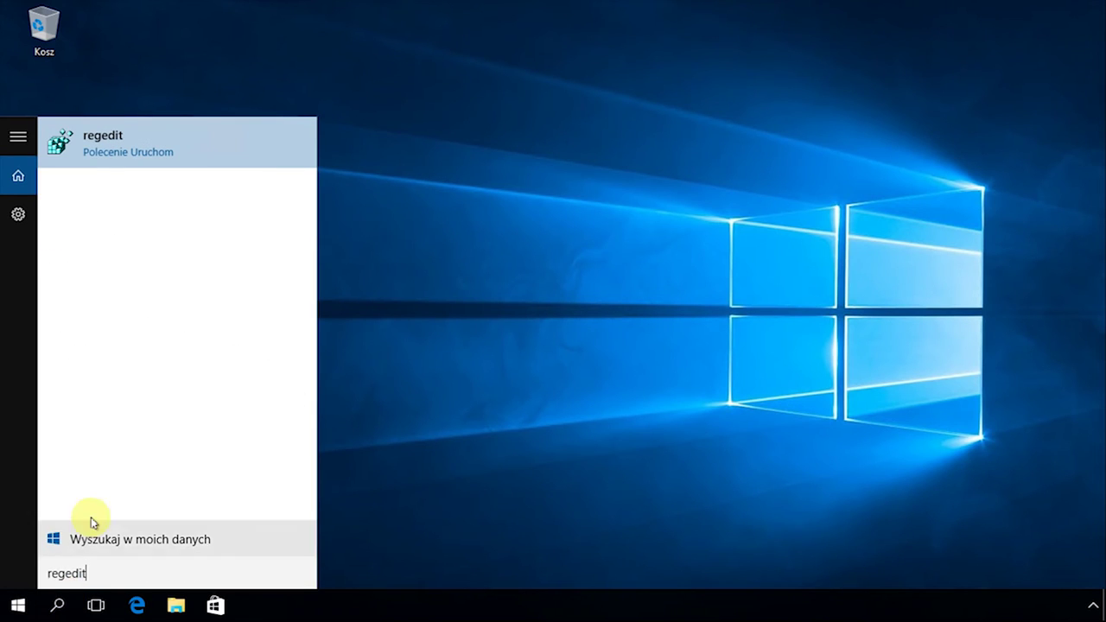
{"action": "left_click", "coordinate": [154, 138]}
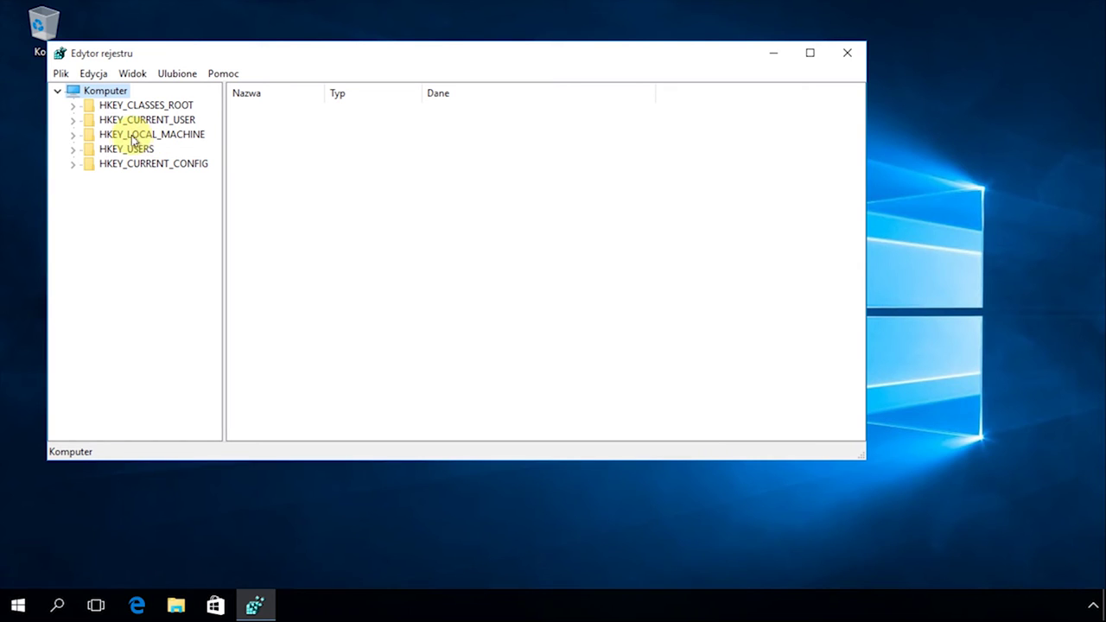
Go to the registry key HKEY_LOCAL_MACHINE\SOFTWARE\Microsoft\Windows\CurrentVersion\Policies\System.
{"action": "left_click", "coordinate": [72, 136]}
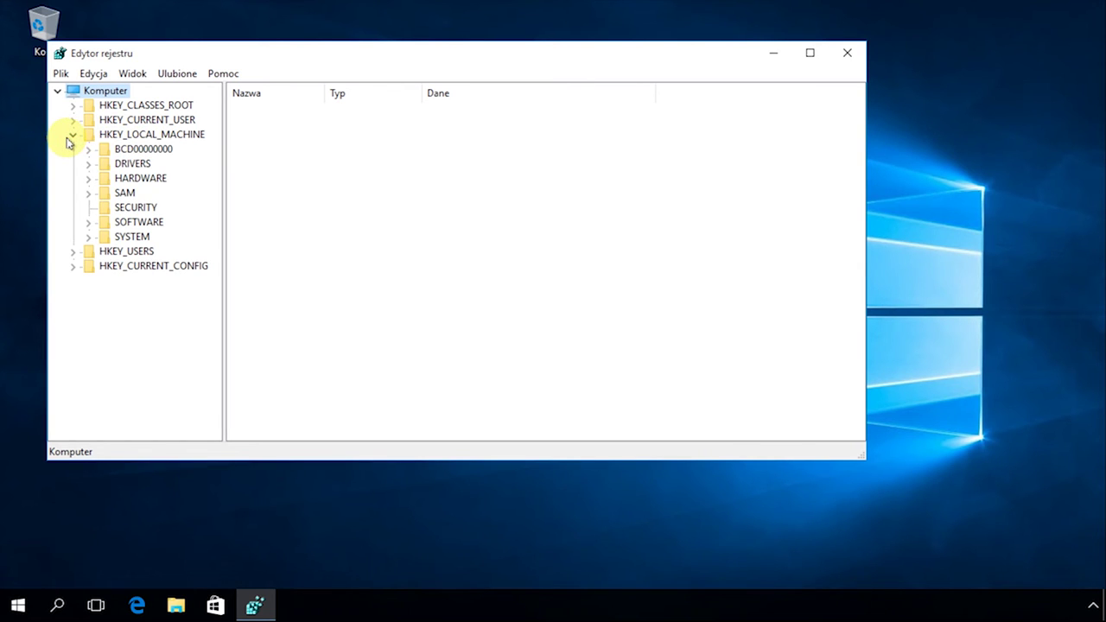
{"action": "left_click", "coordinate": [87, 222]}
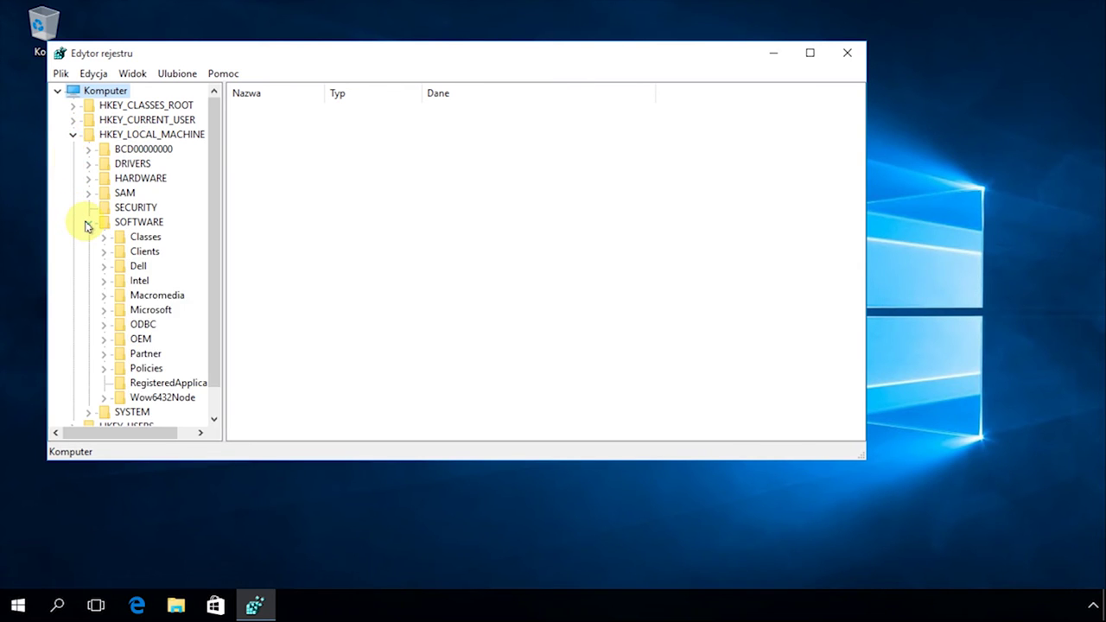
{"action": "left_click_drag", "start_coordinate": [223, 234], "coordinate": [321, 241]}
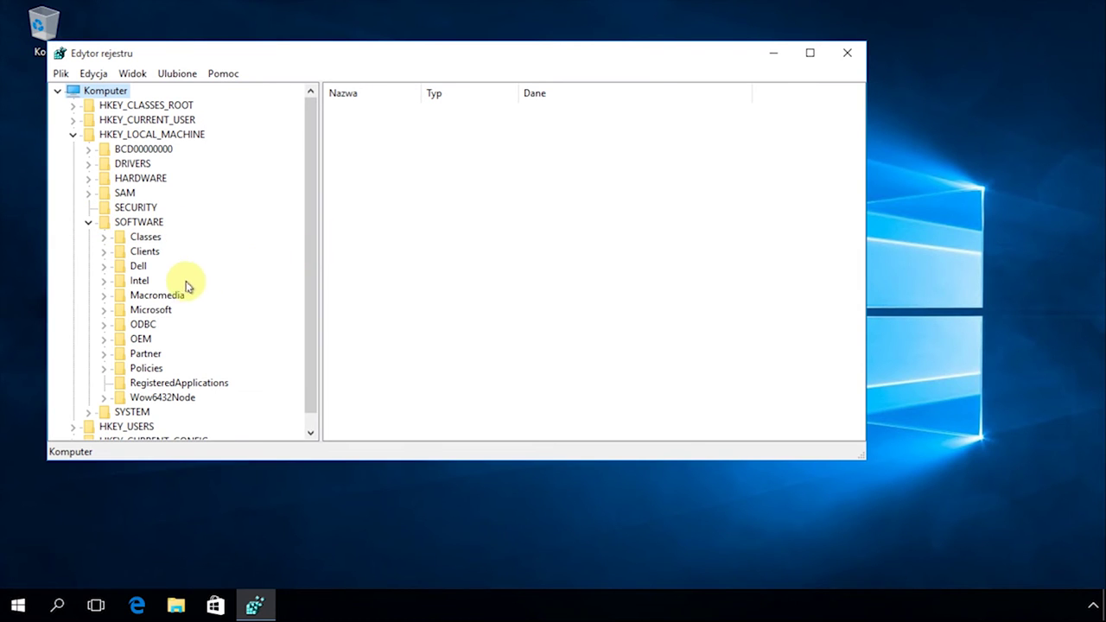
{"action": "left_click", "coordinate": [104, 310]}
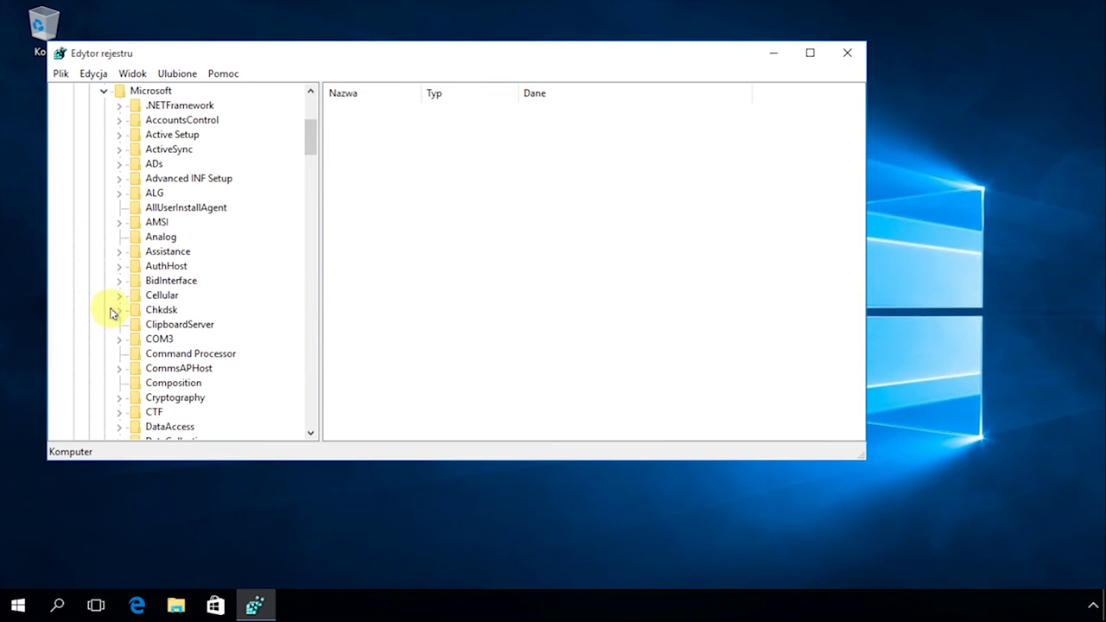
{"action": "left_click_drag", "start_coordinate": [306, 138], "coordinate": [303, 375]}
{"action": "left_click", "coordinate": [119, 251]}
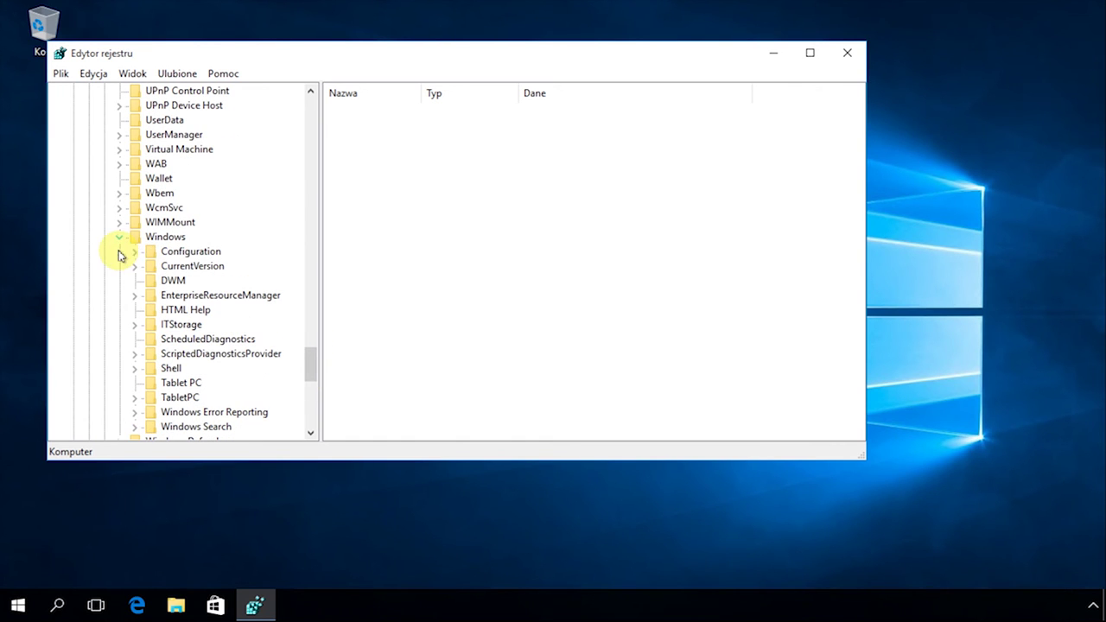
{"action": "left_click", "coordinate": [135, 268]}
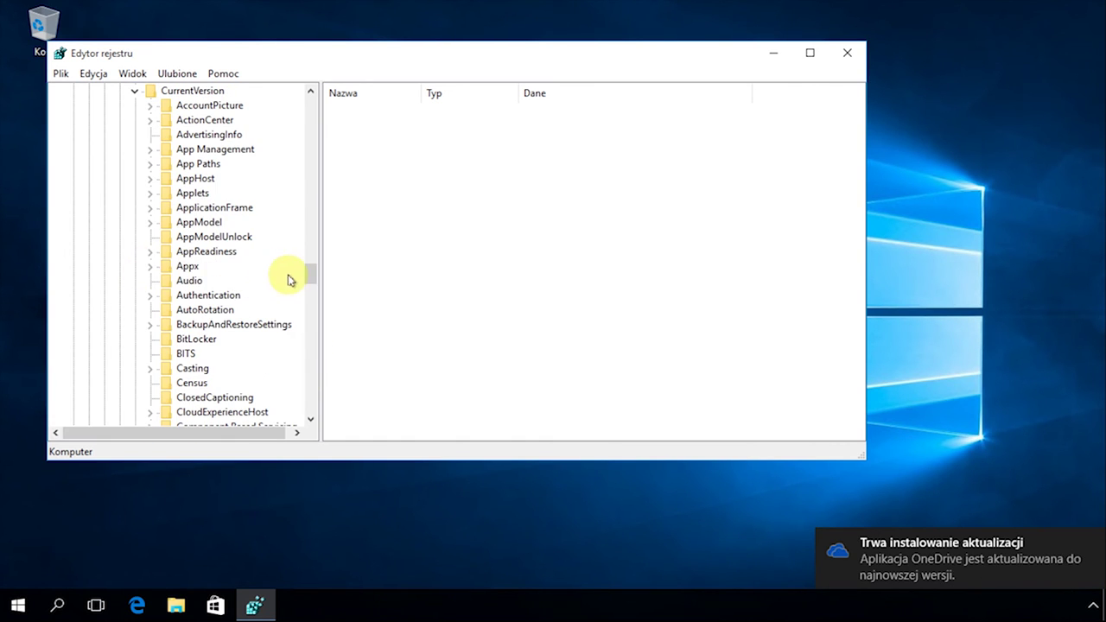
{"action": "left_click_drag", "start_coordinate": [311, 274], "coordinate": [312, 343]}
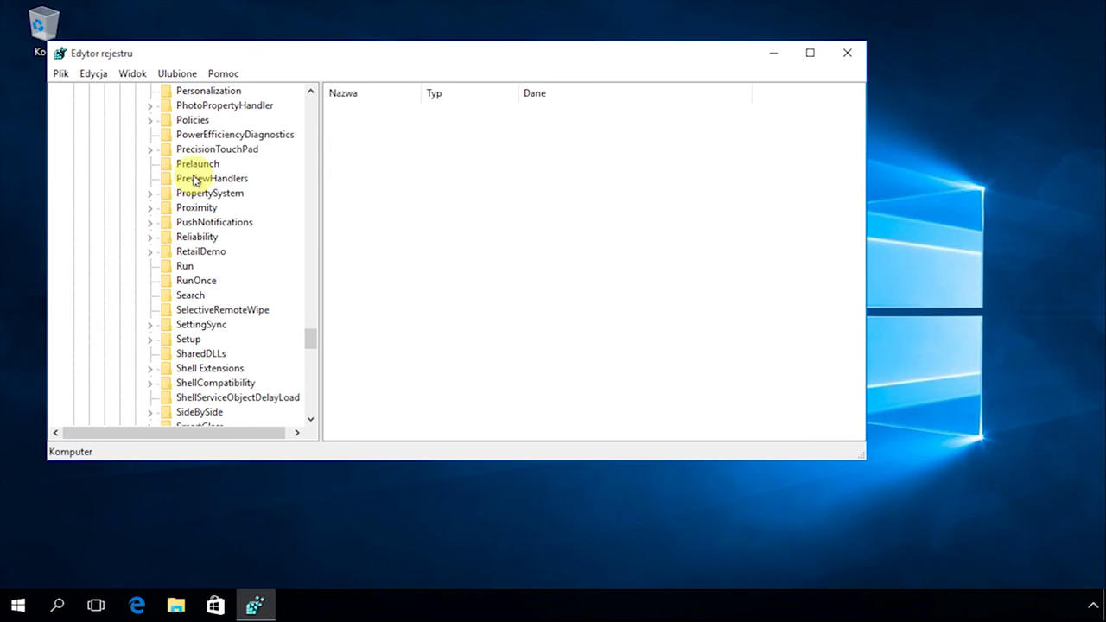
{"action": "left_click", "coordinate": [151, 120]}
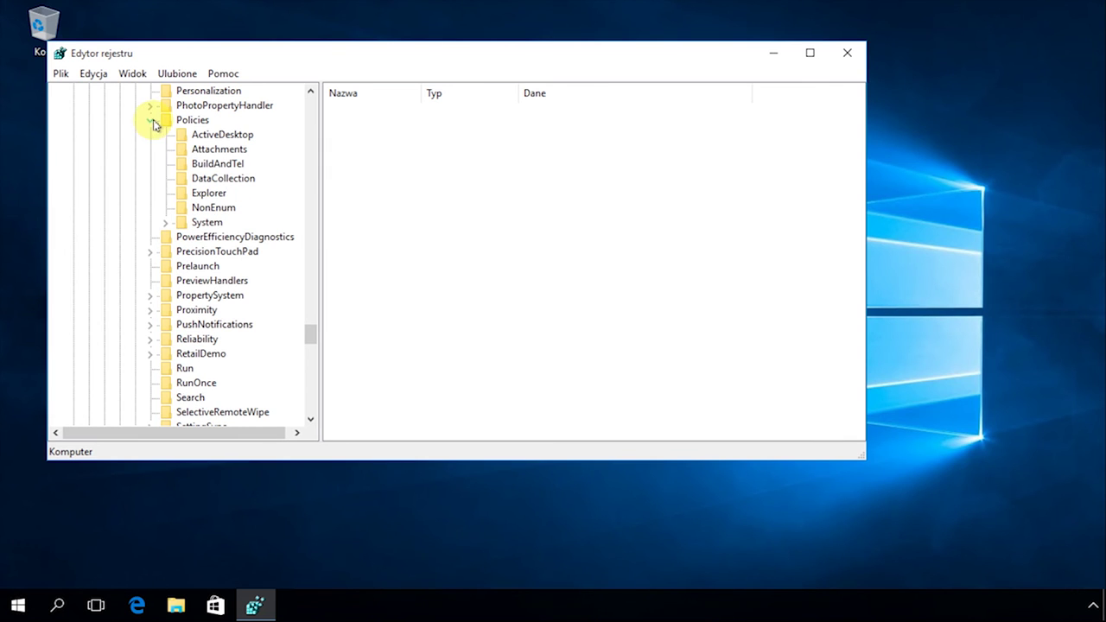
{"action": "left_click", "coordinate": [204, 223]}
Set the dontdisplaylastusername value of the System key to 1 and close the Registry Editor.
{"action": "left_click_drag", "start_coordinate": [422, 92], "coordinate": [542, 95]}
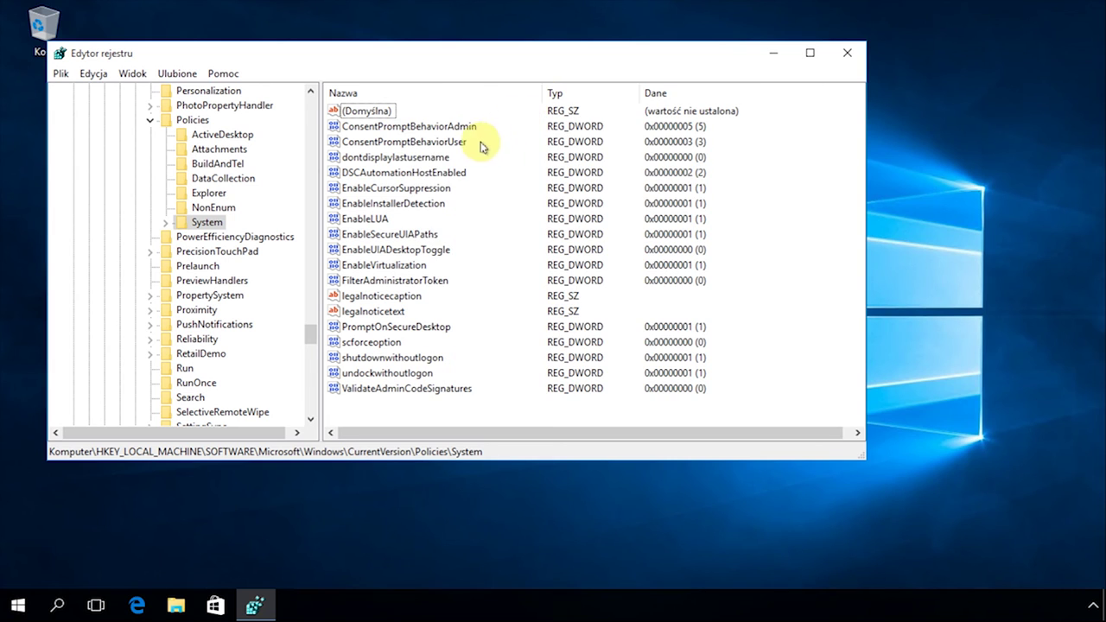
{"action": "left_click", "coordinate": [433, 161]}
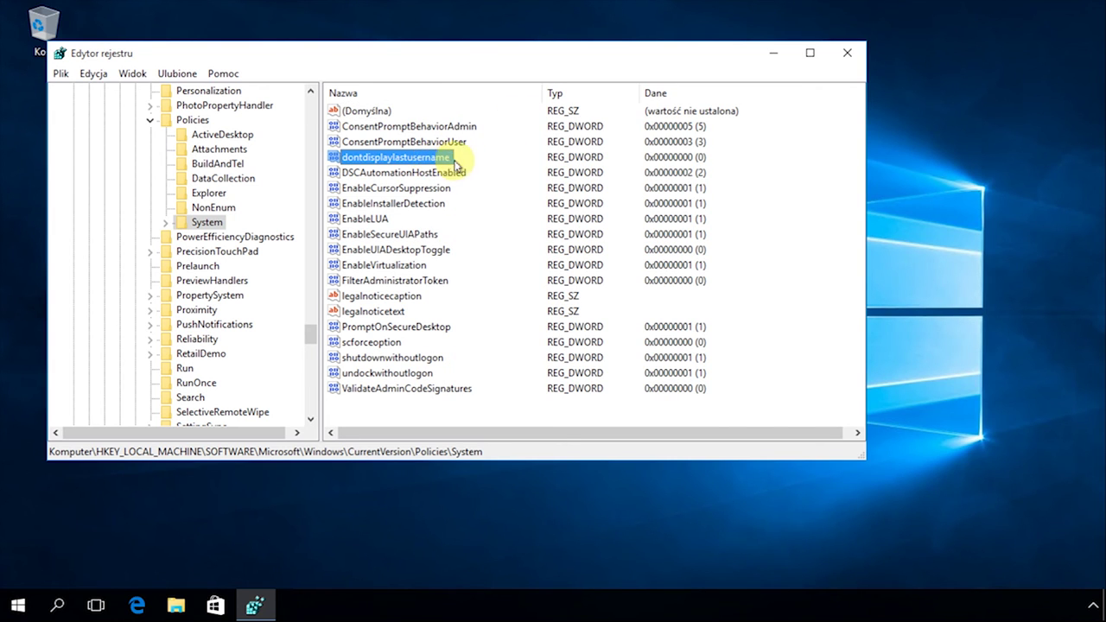
{"action": "double_click", "coordinate": [441, 158]}
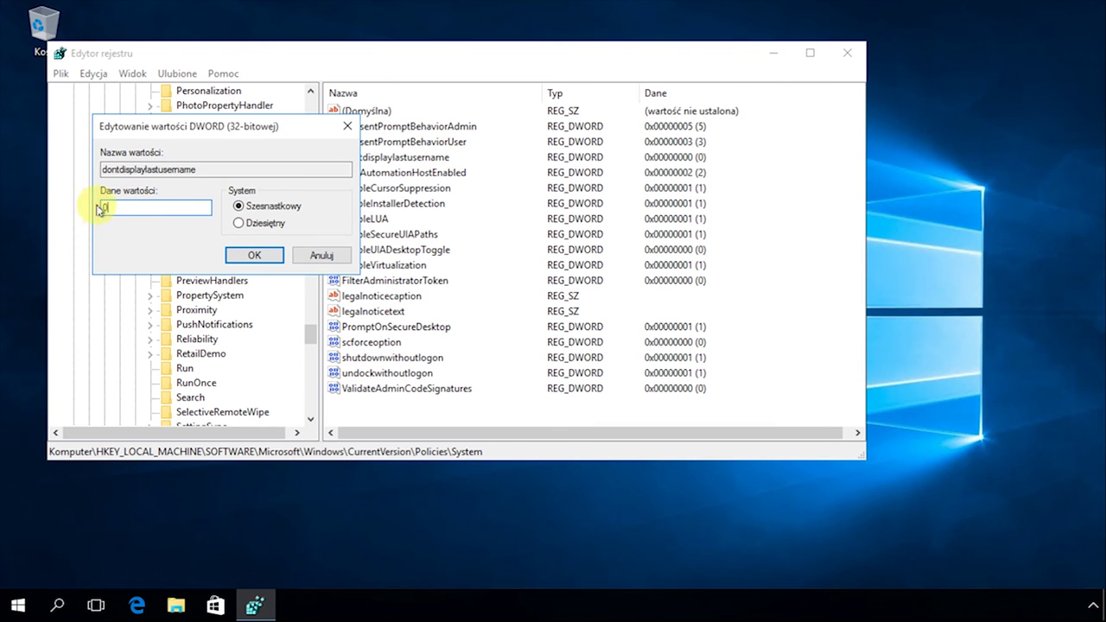
{"action": "type", "text": "1"}
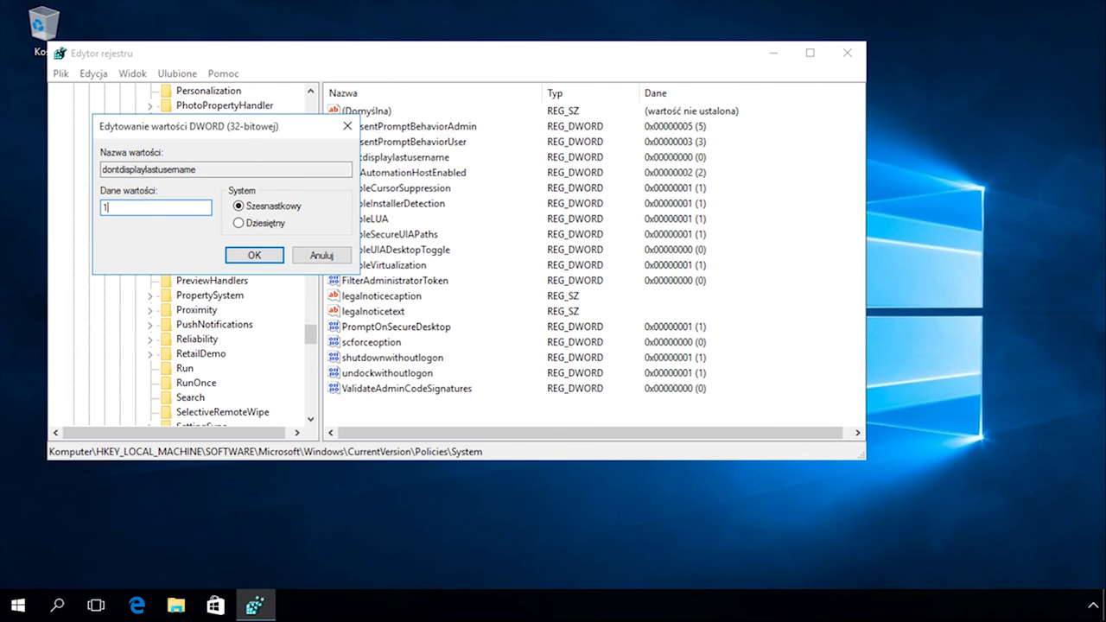
{"action": "left_click", "coordinate": [242, 255]}
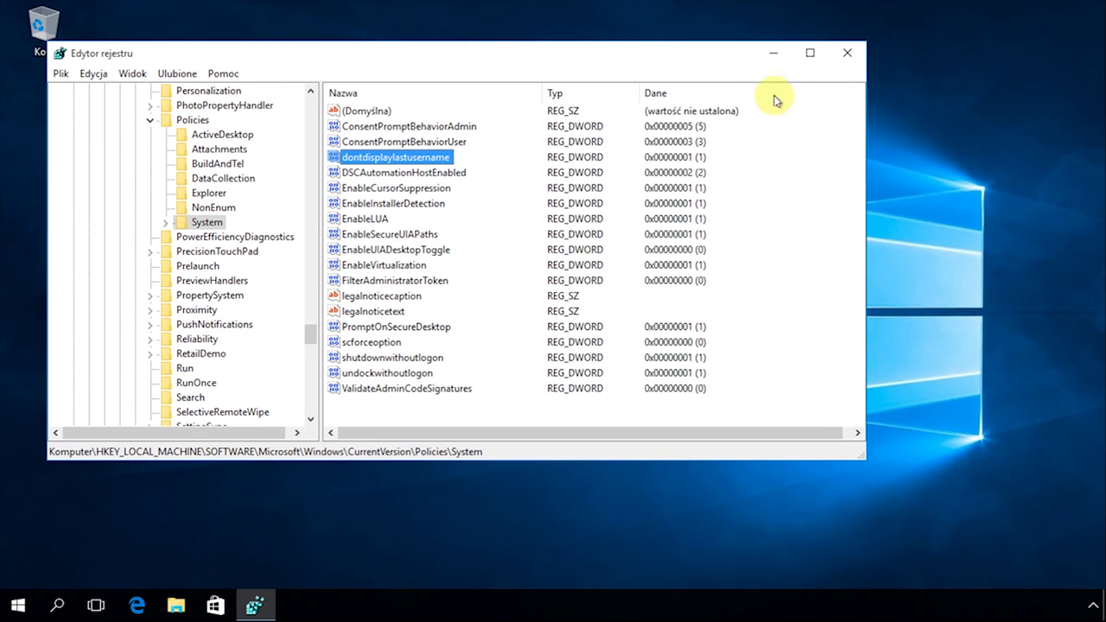
{"action": "left_click", "coordinate": [848, 53]}
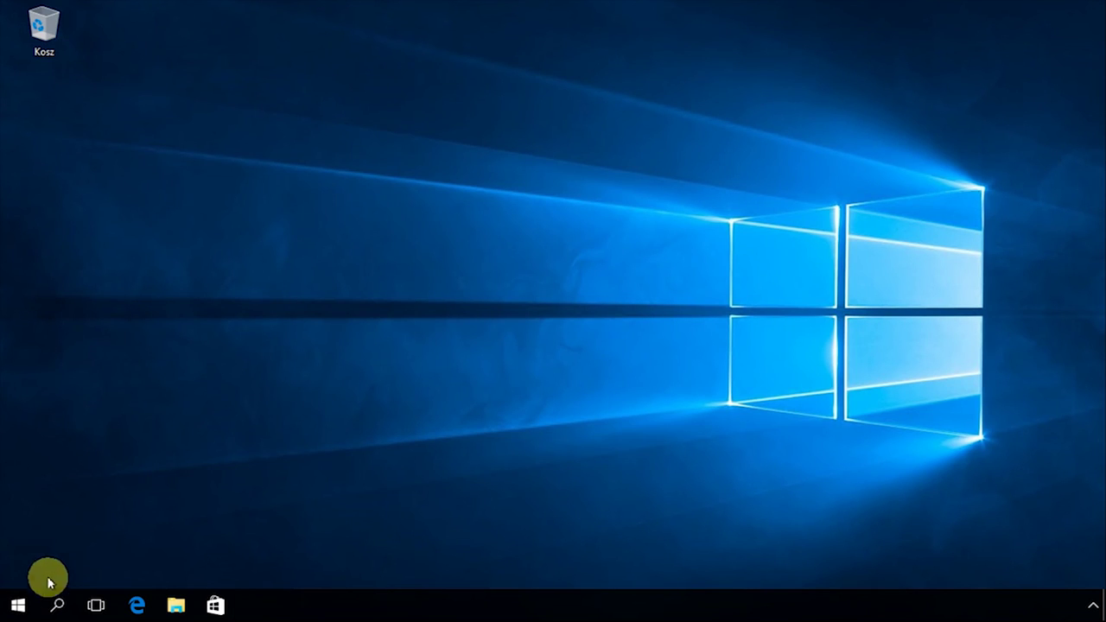
Restart the computer from the Administrator session.
{"action": "left_click", "coordinate": [18, 605]}
{"action": "left_click", "coordinate": [74, 544]}
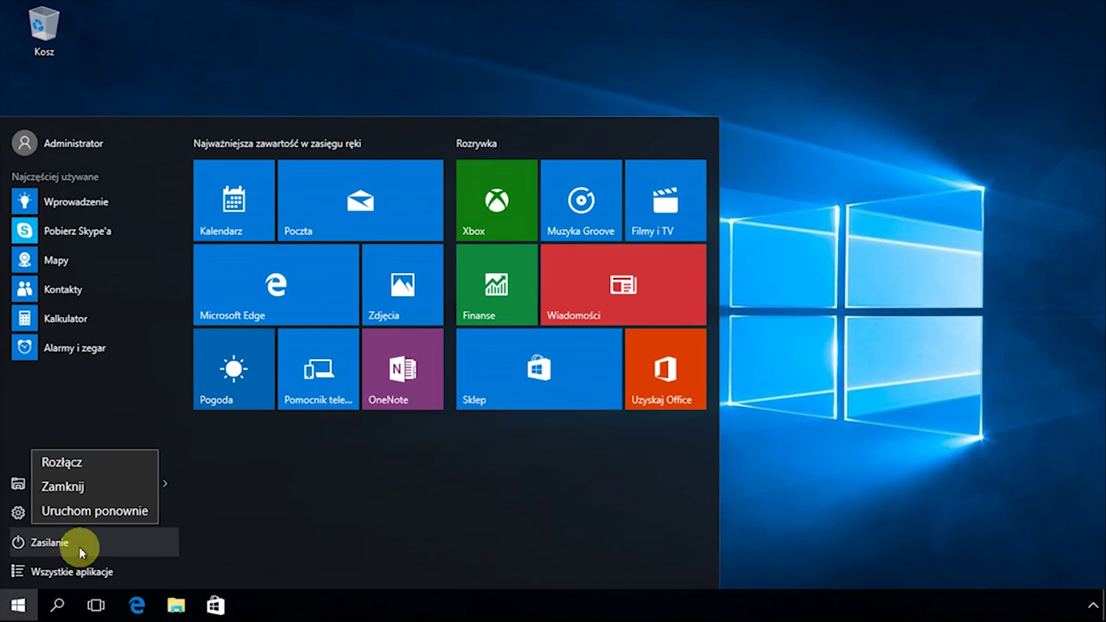
{"action": "left_click", "coordinate": [113, 517]}
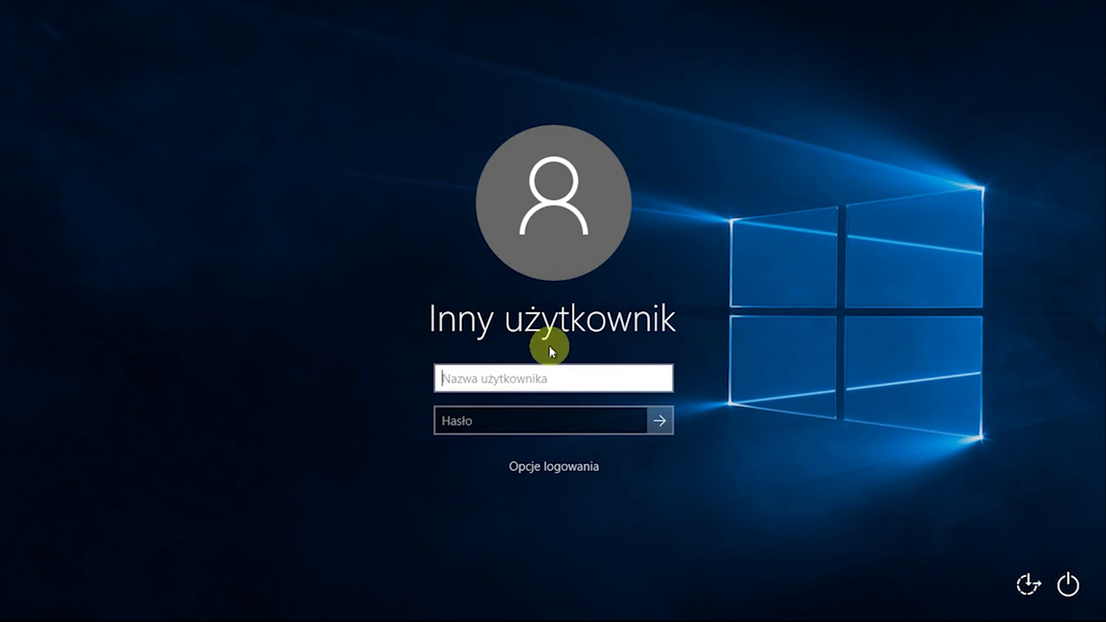
Sign in with the user name soisk.pl and the account password.
{"action": "type", "text": "soisk.pl"}
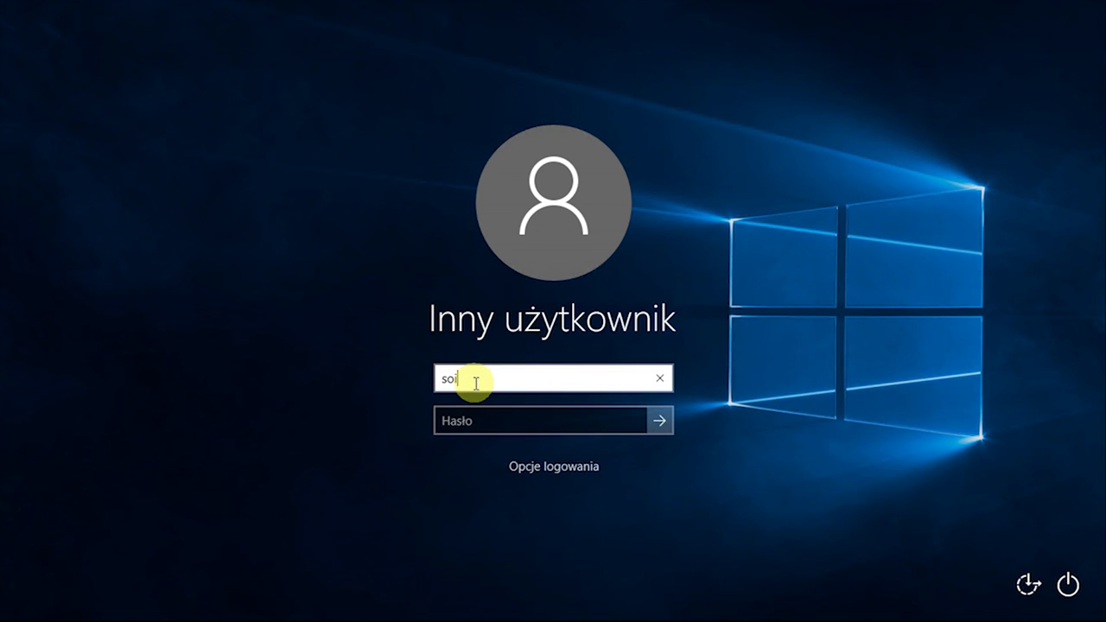
{"action": "left_click", "coordinate": [455, 422]}
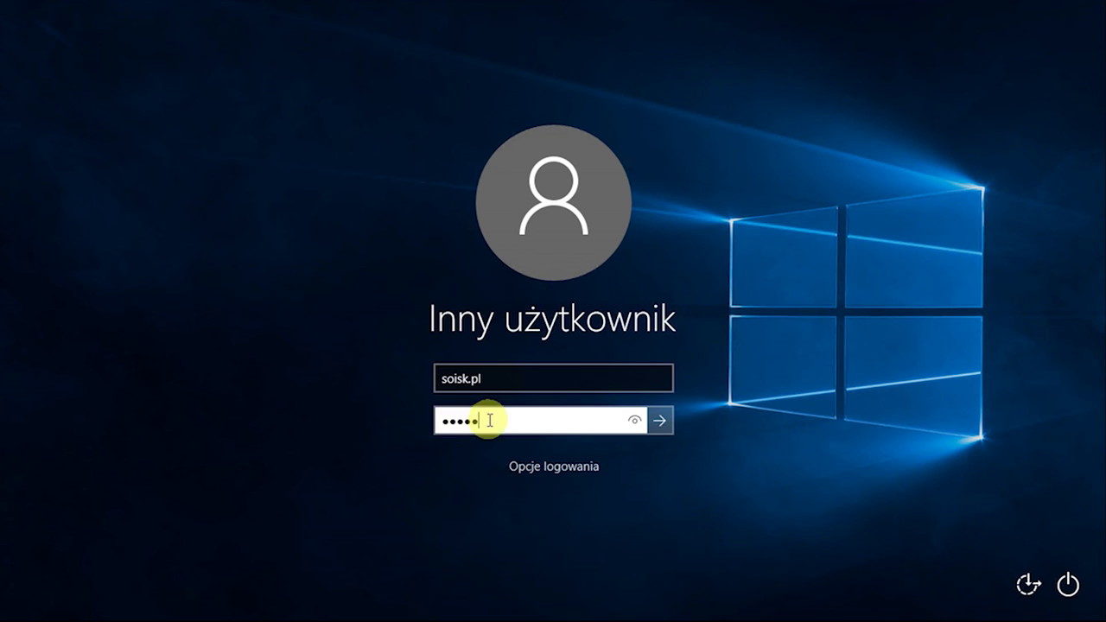
{"action": "left_click", "coordinate": [660, 420]}
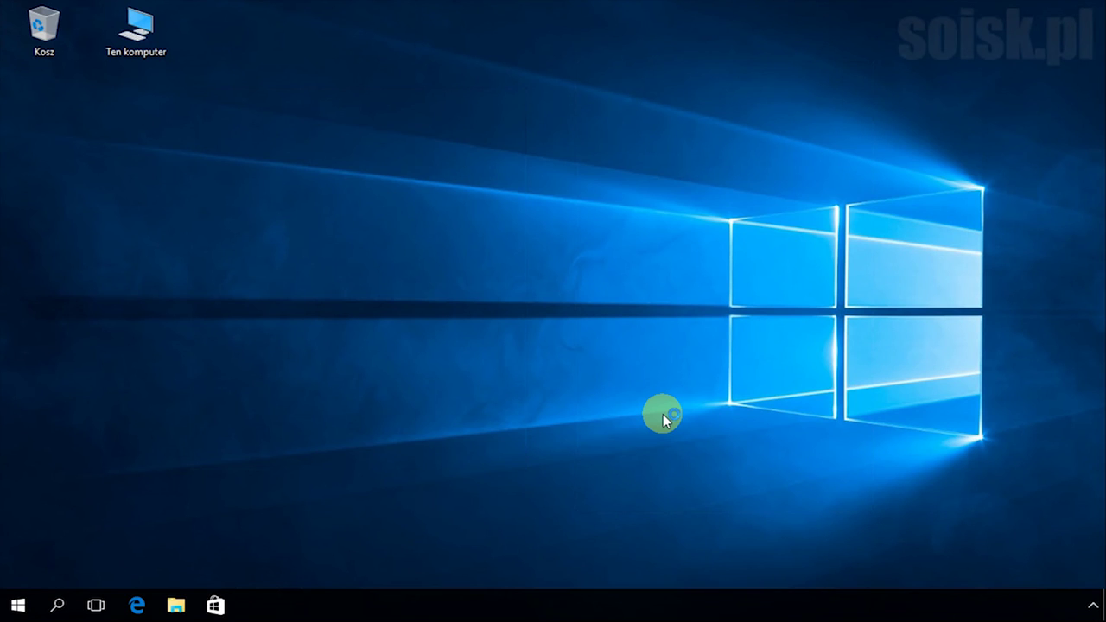
Open the account options of the signed-in soisk.pl user.
{"action": "left_click", "coordinate": [21, 605]}
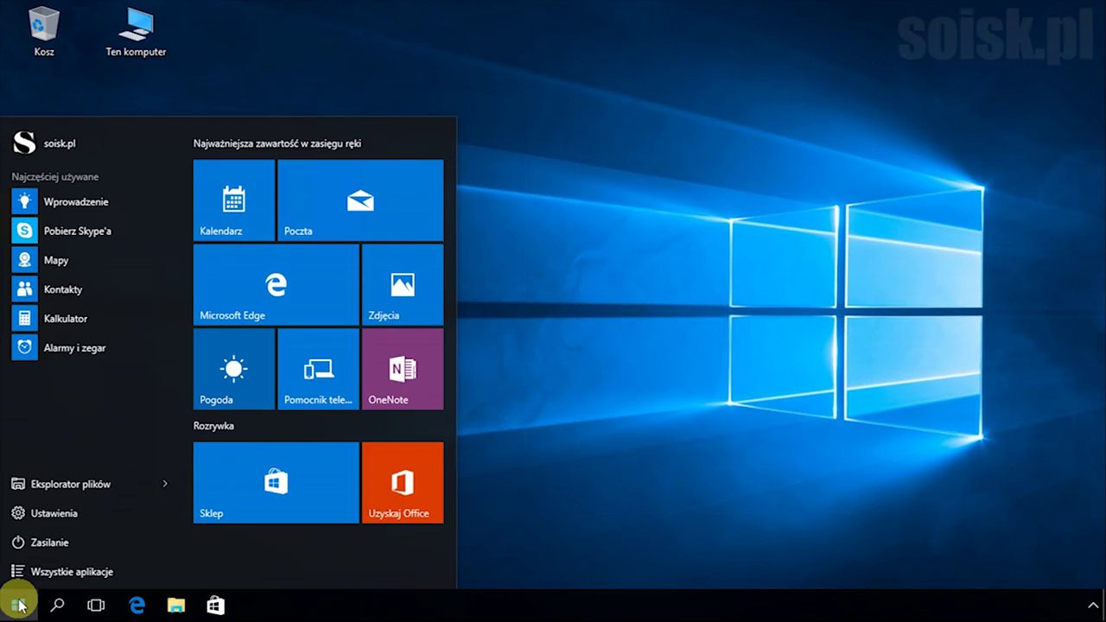
{"action": "left_click", "coordinate": [109, 148]}
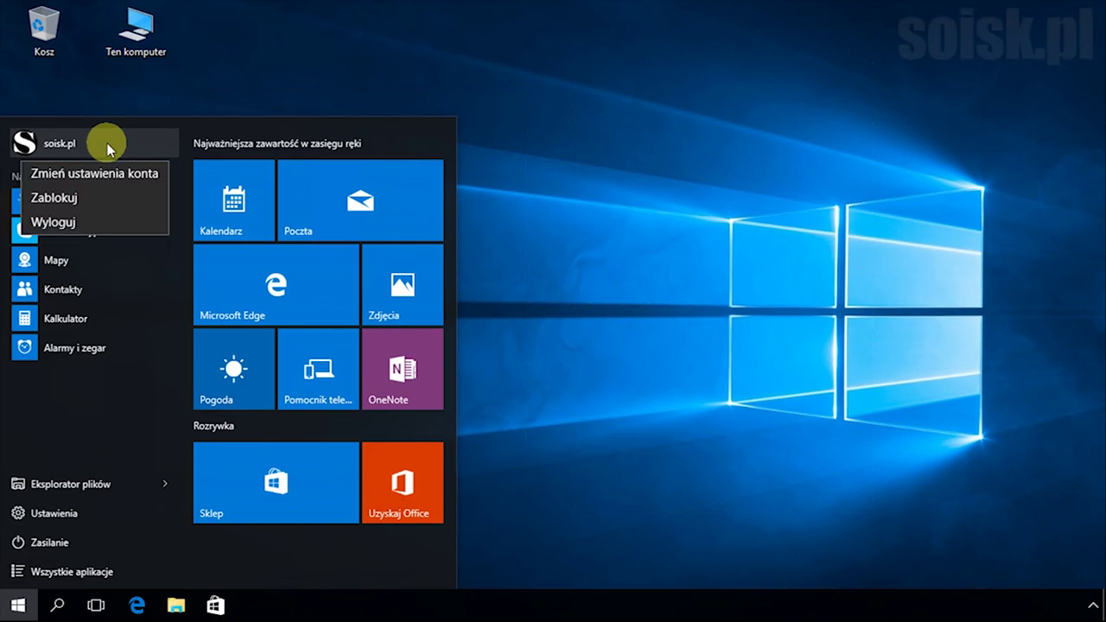